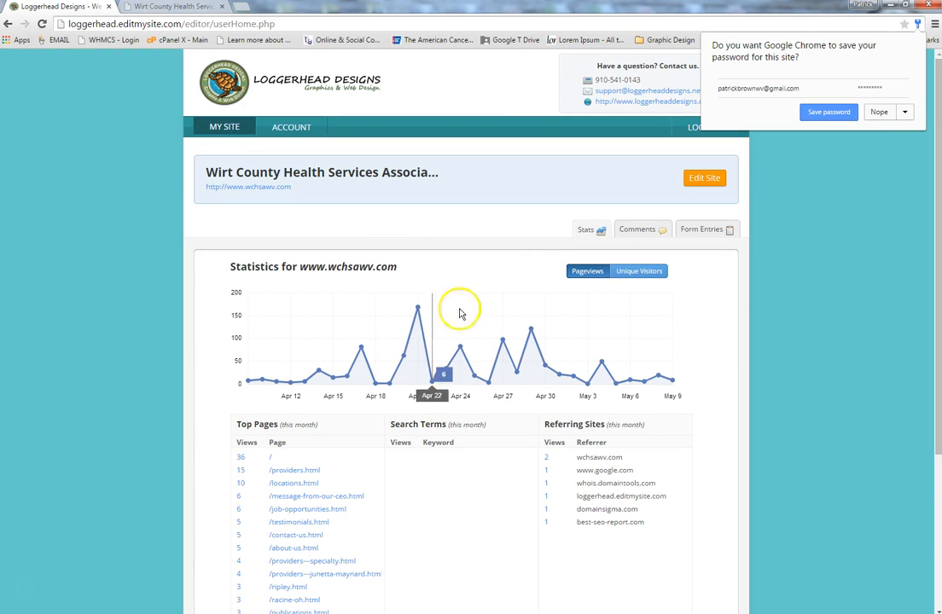
# Step: Check the account settings and open the Wirt County Health Services site for editing
pyautogui.click(879, 112)
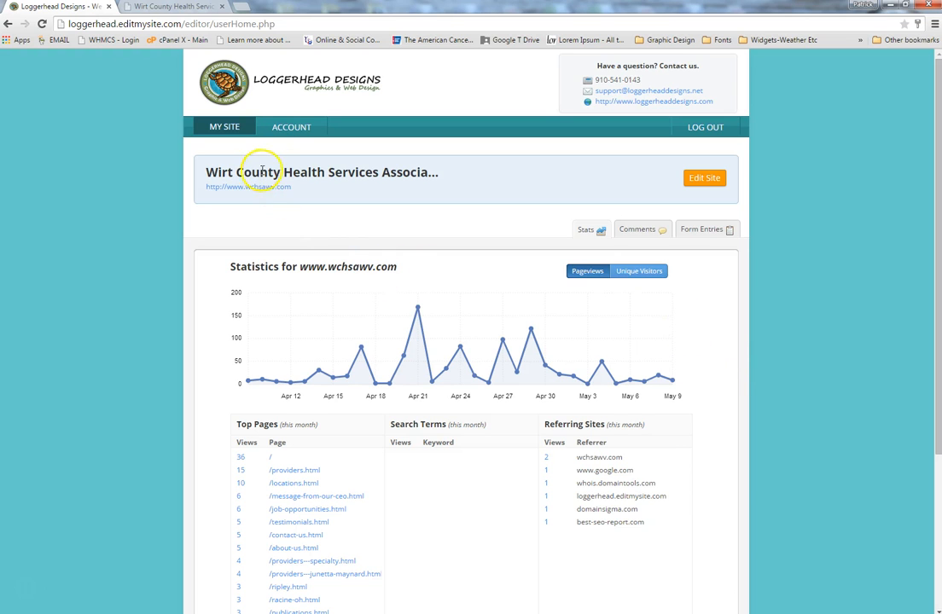
pyautogui.click(280, 130)
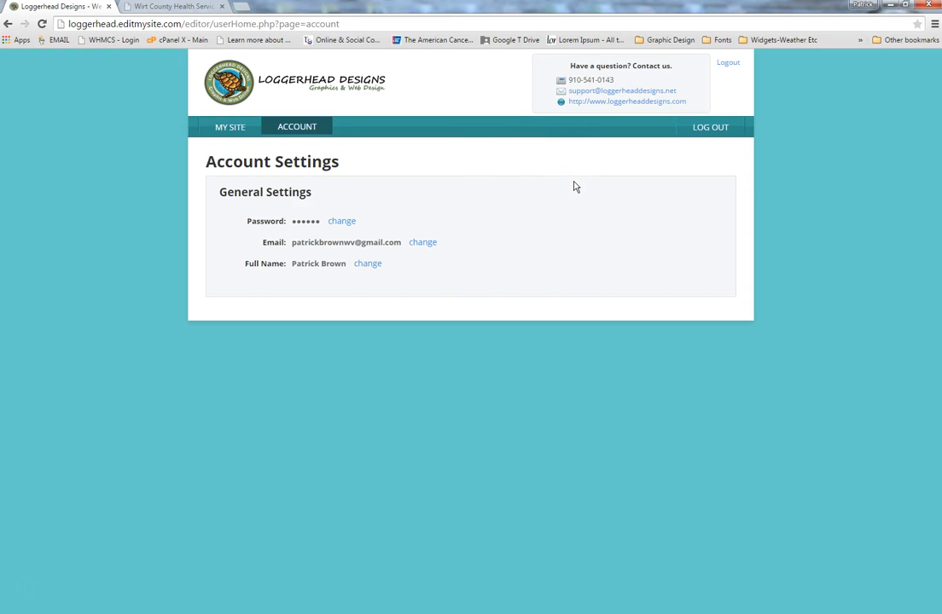
pyautogui.click(230, 129)
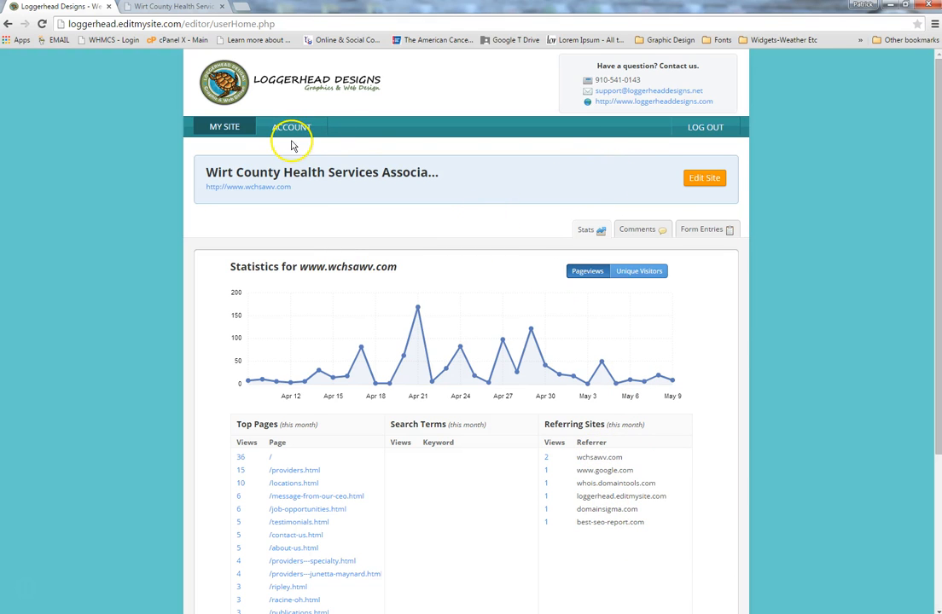
pyautogui.click(704, 181)
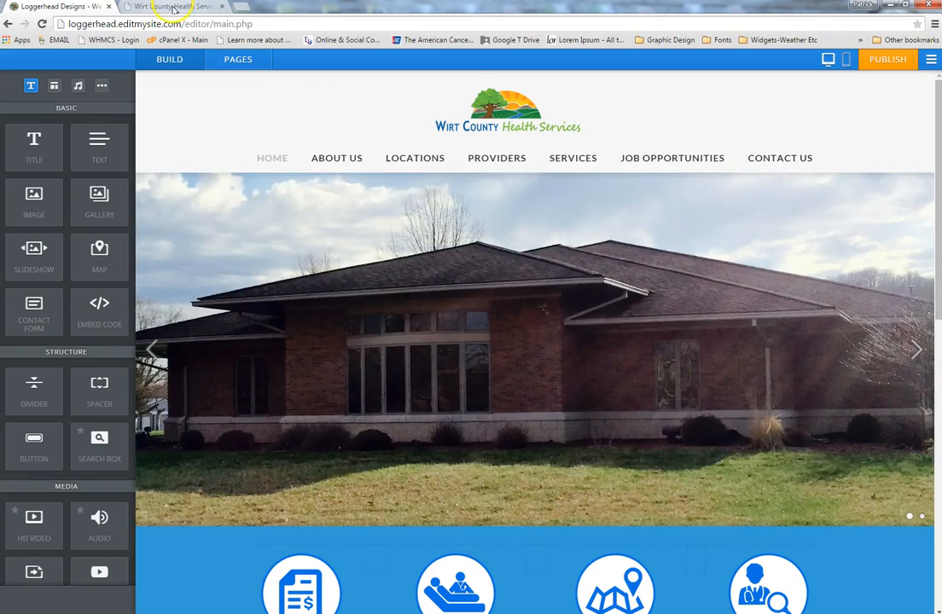
pyautogui.click(173, 8)
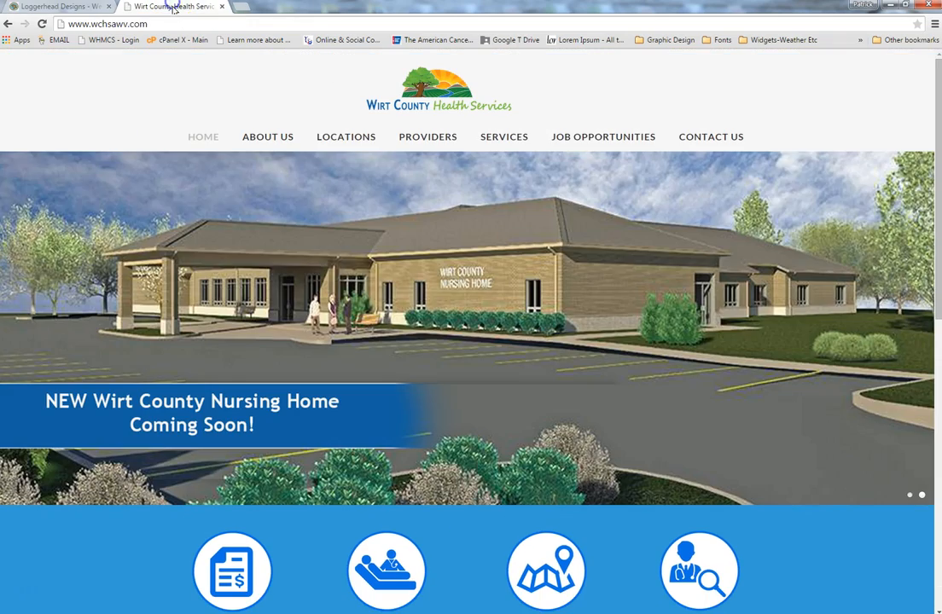
pyautogui.scroll(-10, 526, 307)
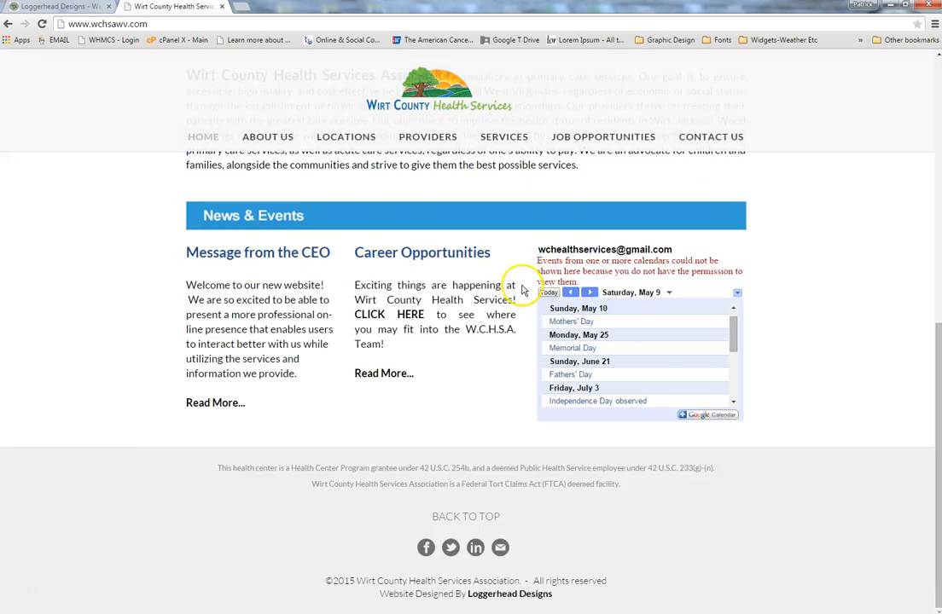
pyautogui.scroll(6, 452, 362)
pyautogui.scroll(5, 453, 363)
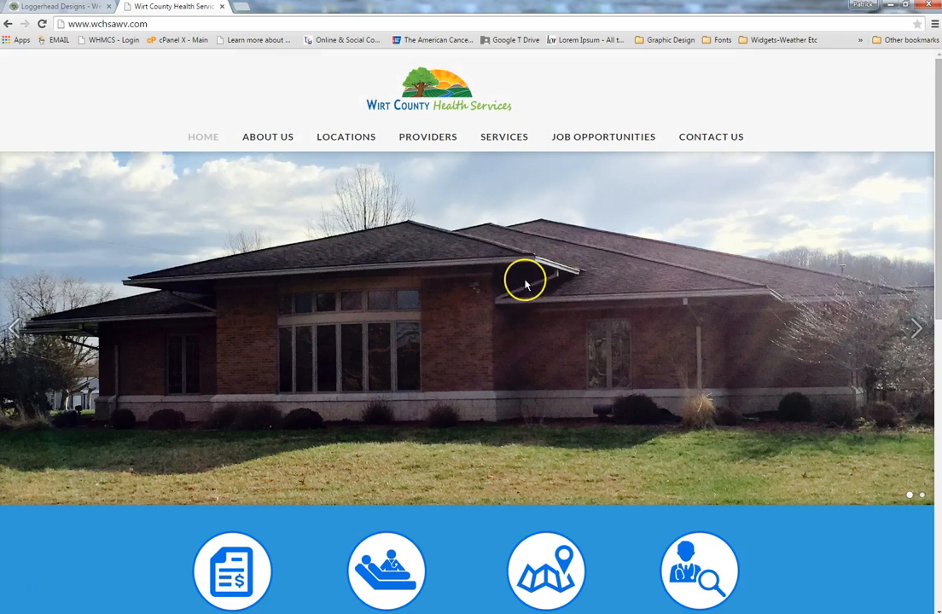
pyautogui.click(51, 7)
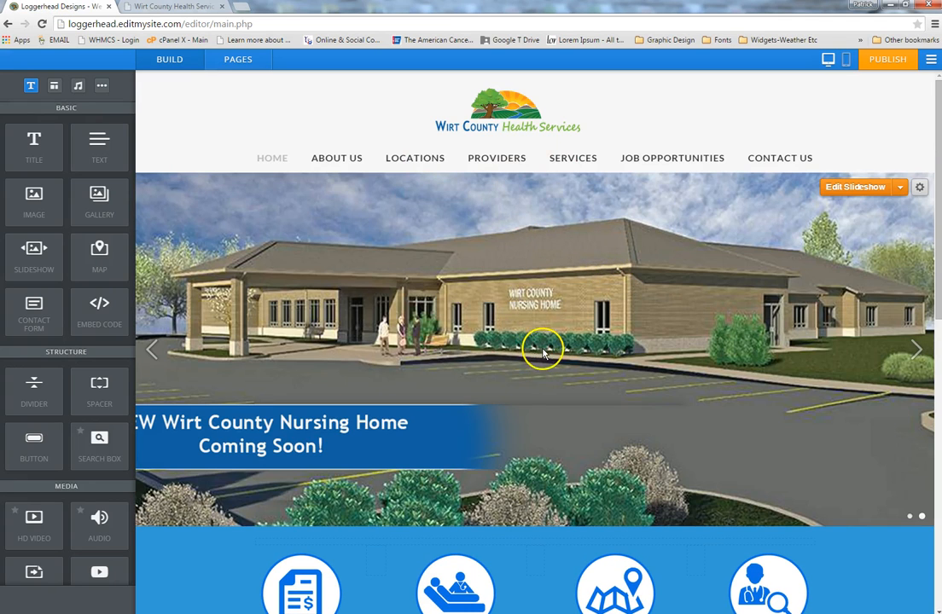
# Step: Try moving the Services icon within the home page's blue icon row
pyautogui.scroll(-3, 673, 368)
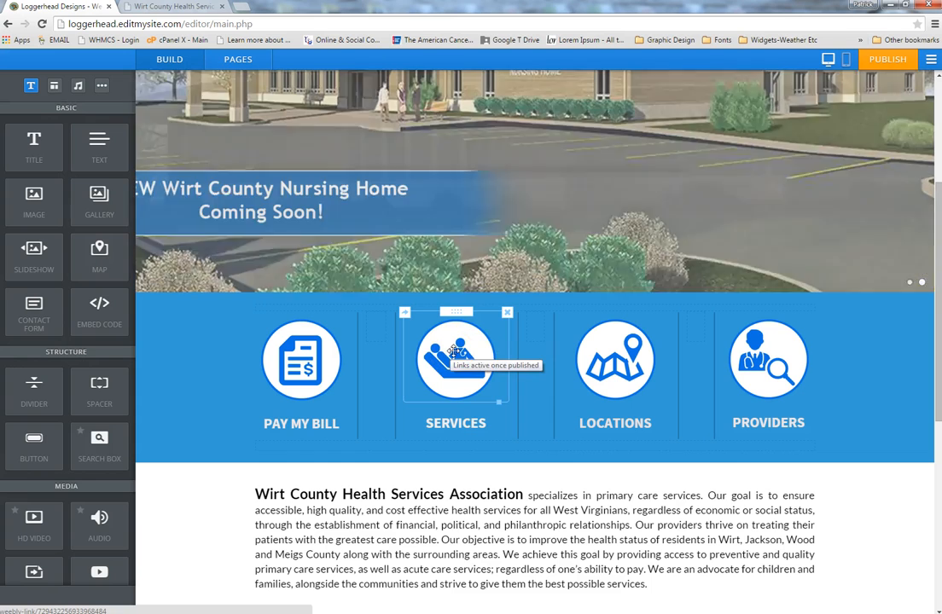
pyautogui.click(454, 351)
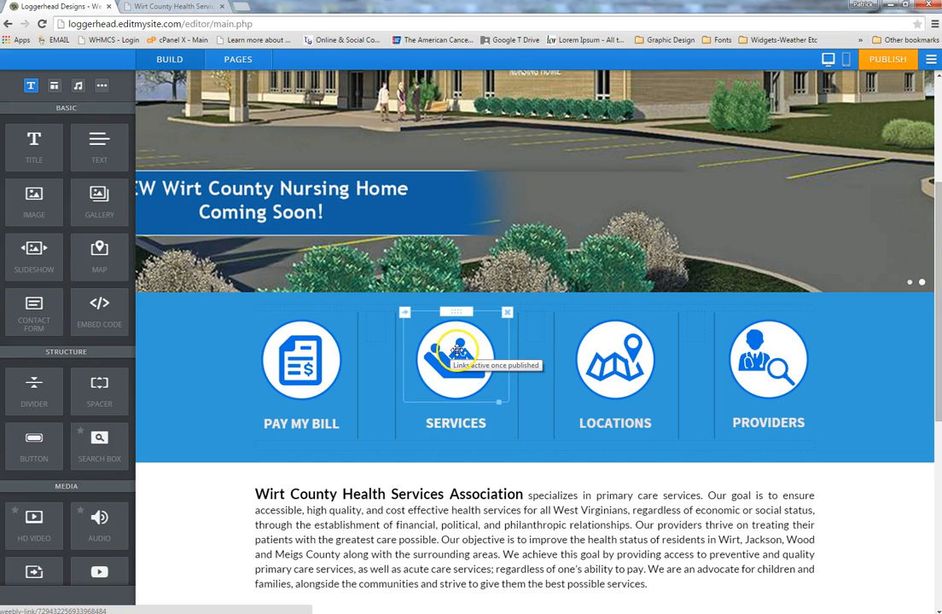
pyautogui.click(458, 311)
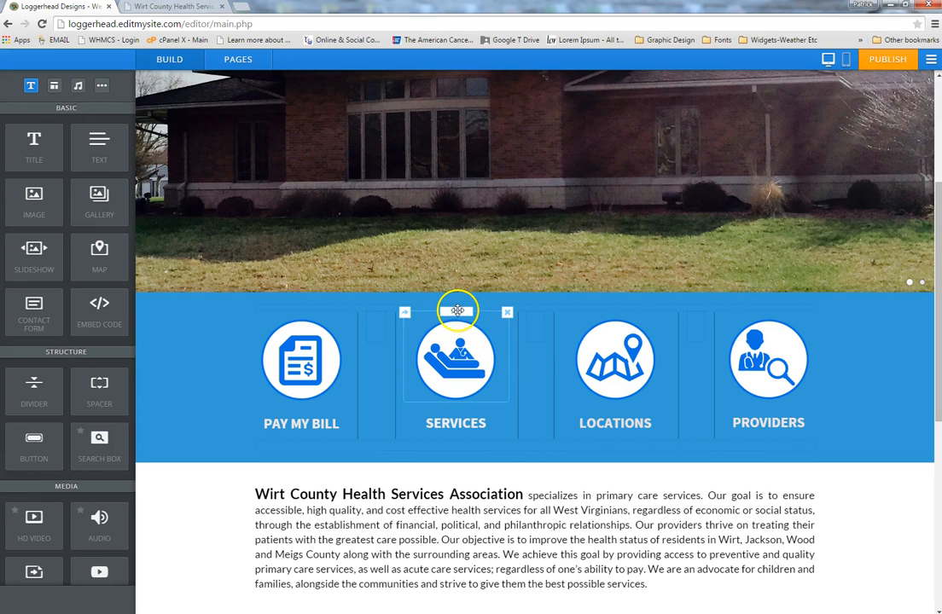
pyautogui.moveTo(457, 311); pyautogui.dragTo(531, 330)
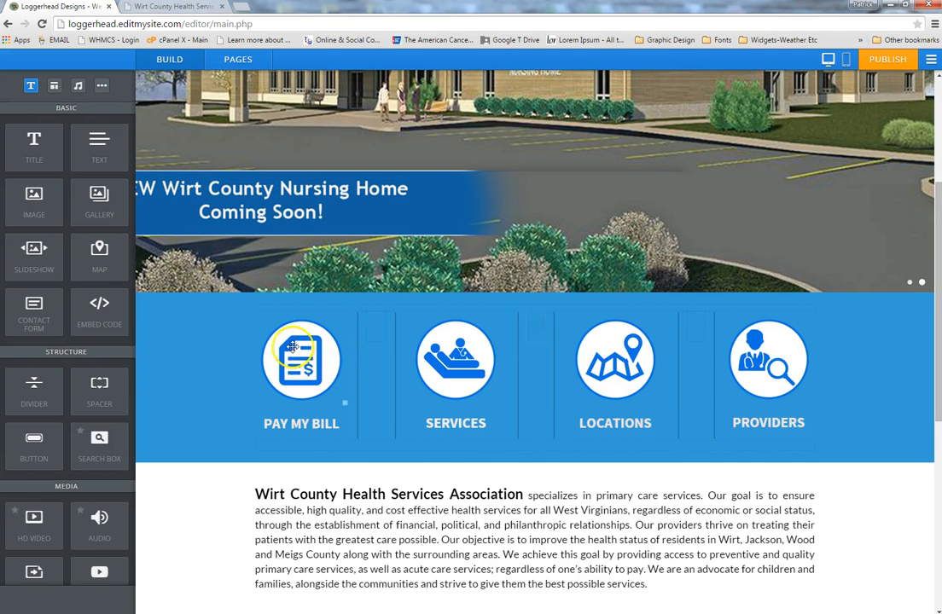
# Step: Examine the rest of the home page and the available structure, media and other page elements
pyautogui.moveTo(935, 219); pyautogui.dragTo(939, 325)
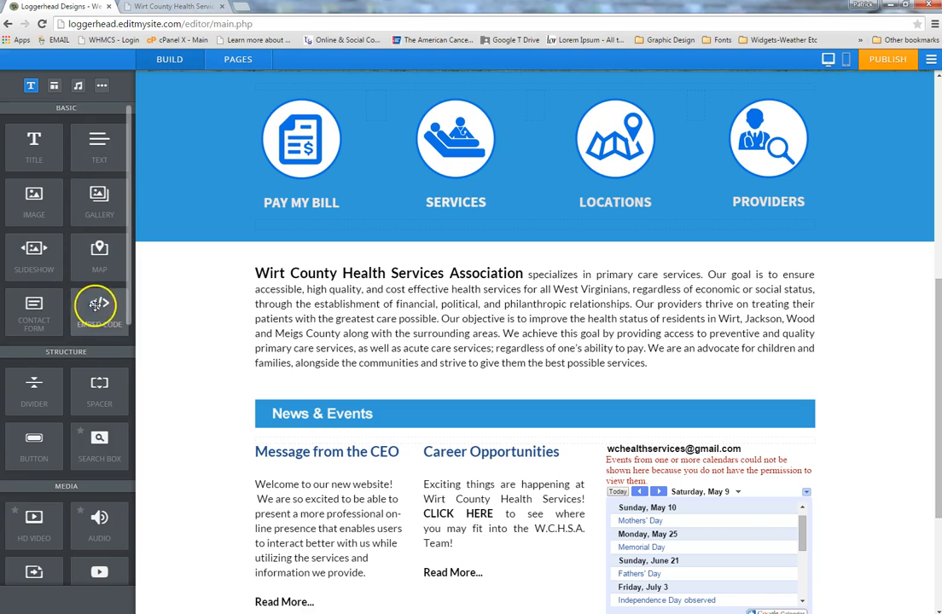
pyautogui.moveTo(129, 303); pyautogui.dragTo(137, 411)
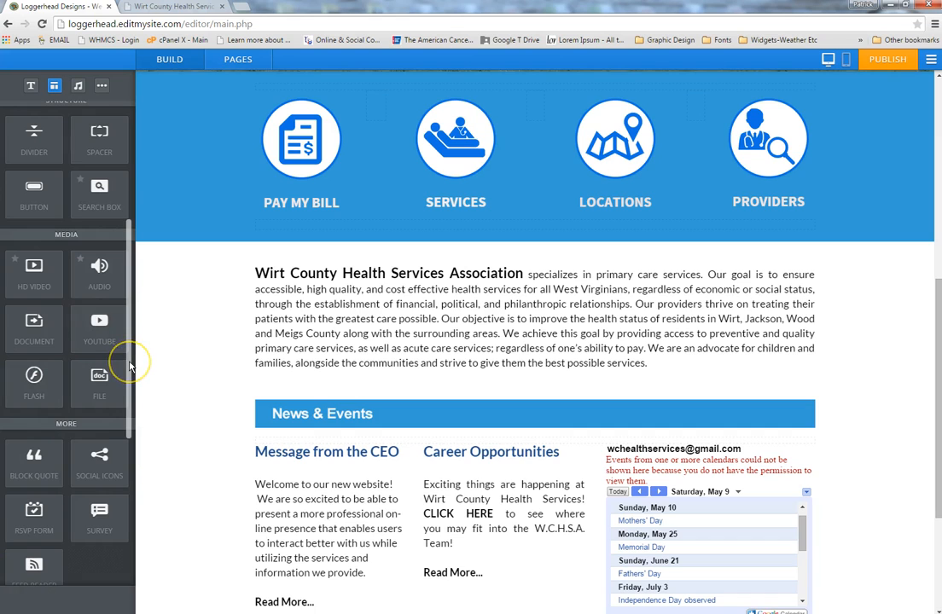
pyautogui.moveTo(129, 362); pyautogui.dragTo(123, 215)
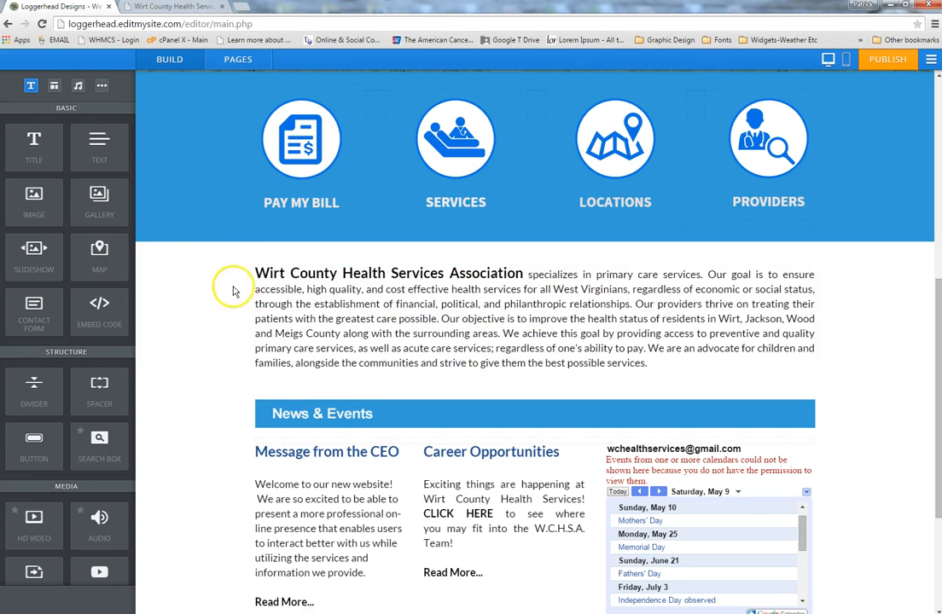
# Step: Add an image element to the left of the Wirt County Health Services Association paragraph and narrow its column
pyautogui.click(25, 203)
pyautogui.moveTo(24, 203); pyautogui.dragTo(425, 434)
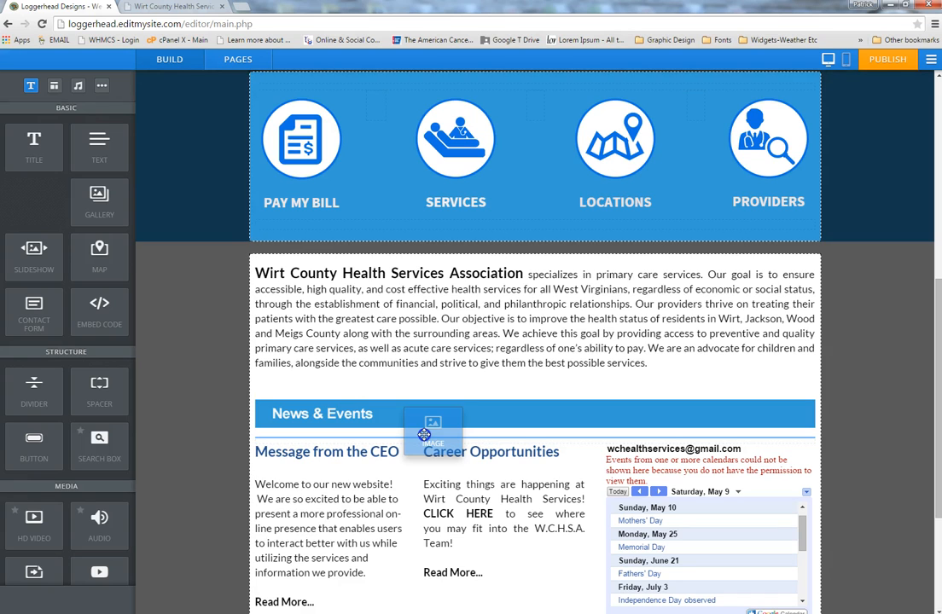
pyautogui.moveTo(424, 435); pyautogui.dragTo(251, 300)
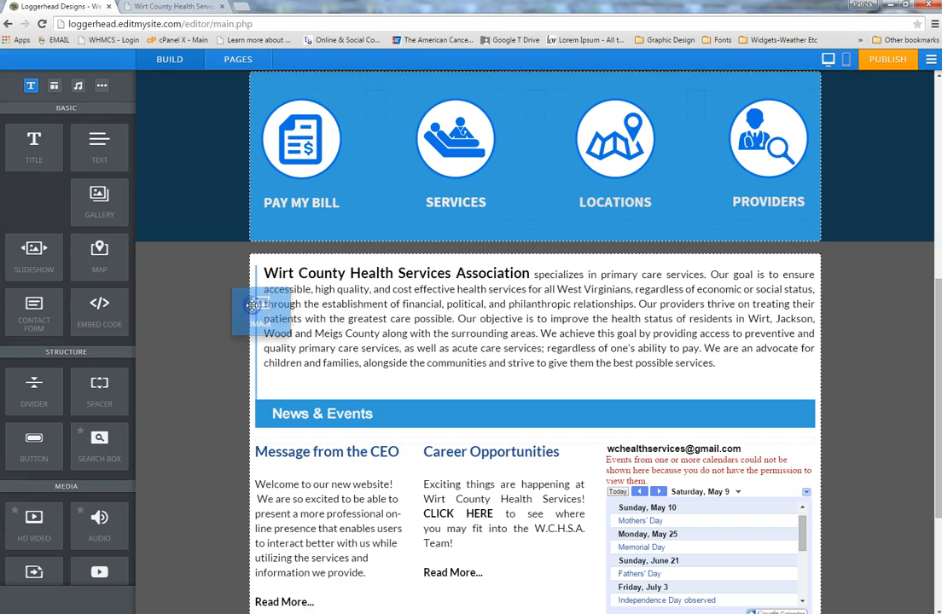
pyautogui.moveTo(252, 305); pyautogui.dragTo(253, 309)
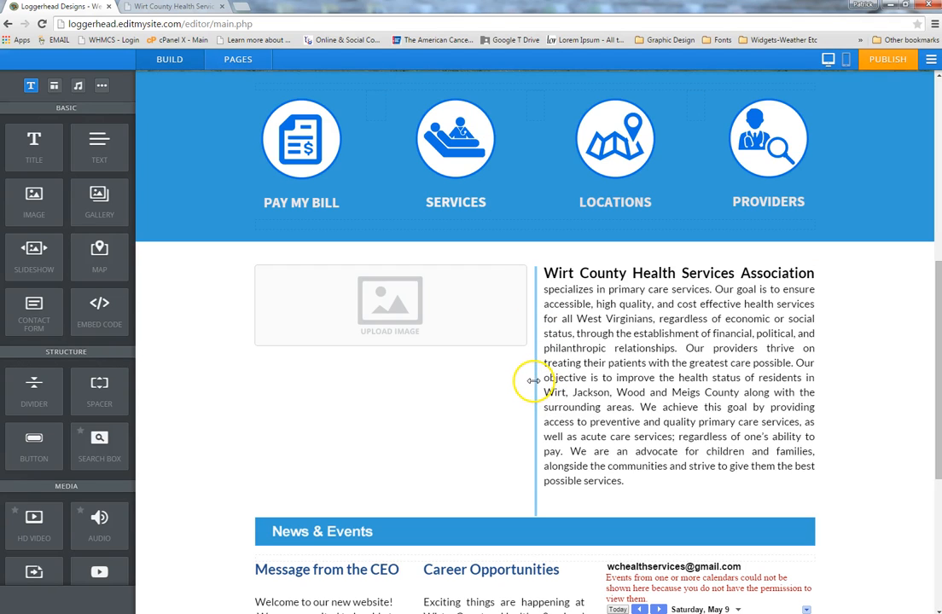
pyautogui.moveTo(534, 381); pyautogui.dragTo(463, 364)
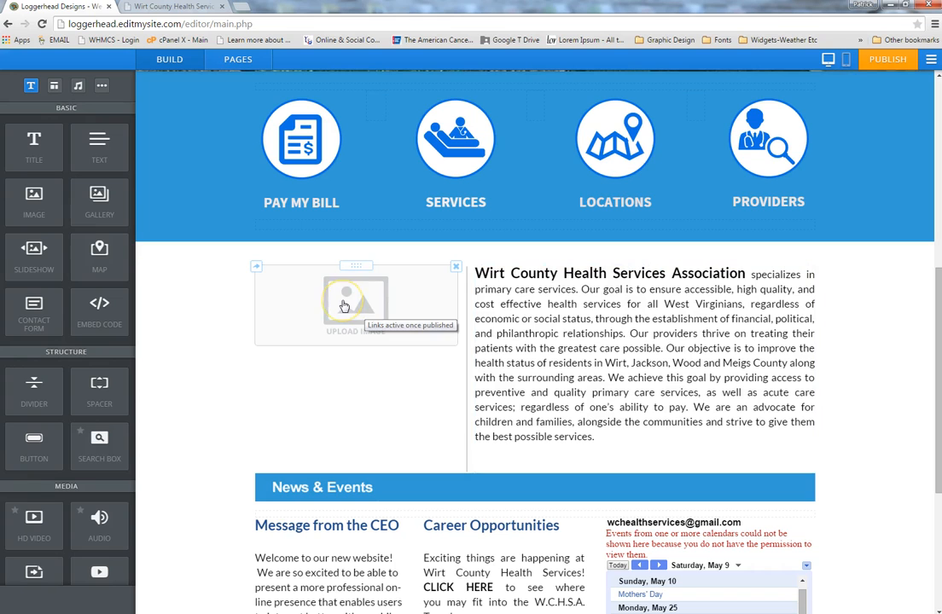
pyautogui.click(357, 323)
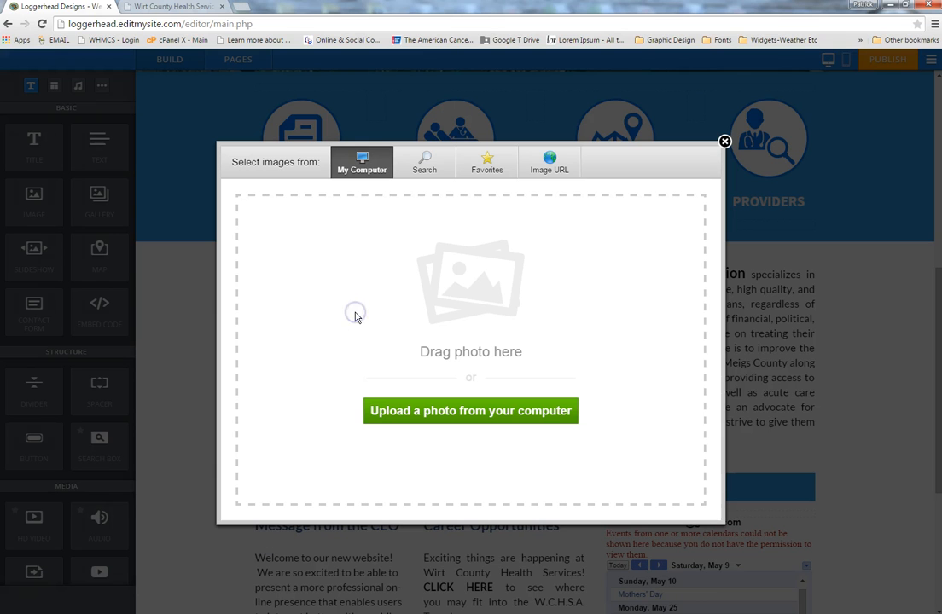
pyautogui.click(443, 413)
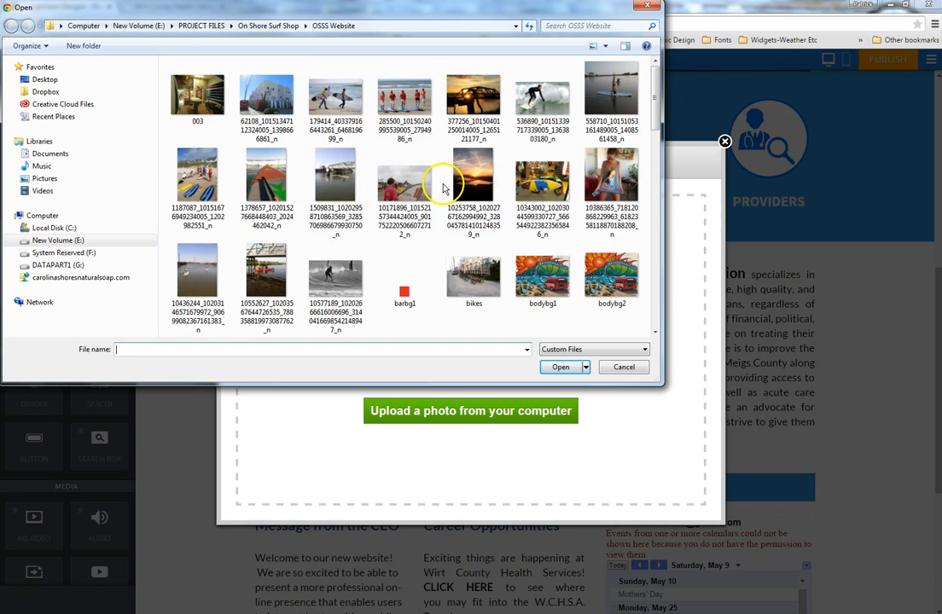
pyautogui.click(542, 104)
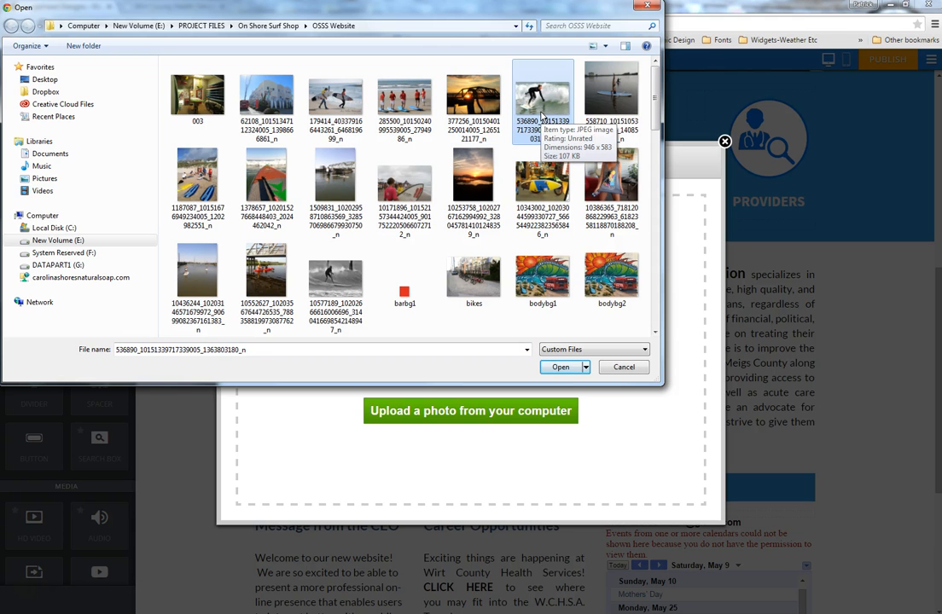
pyautogui.click(559, 367)
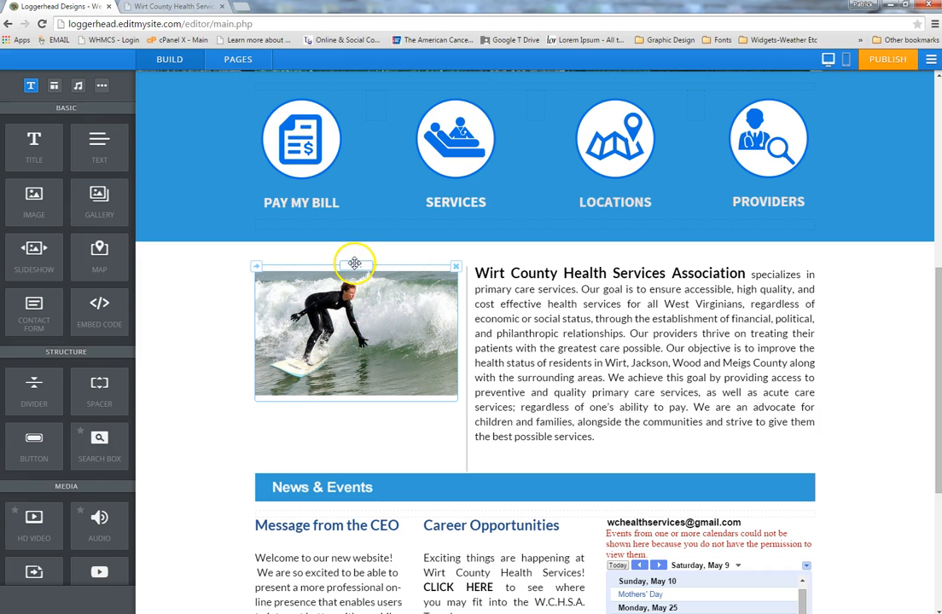
# Step: Try enlarging the surfer photo and turn on its Lightbox option
pyautogui.moveTo(354, 265); pyautogui.dragTo(356, 298)
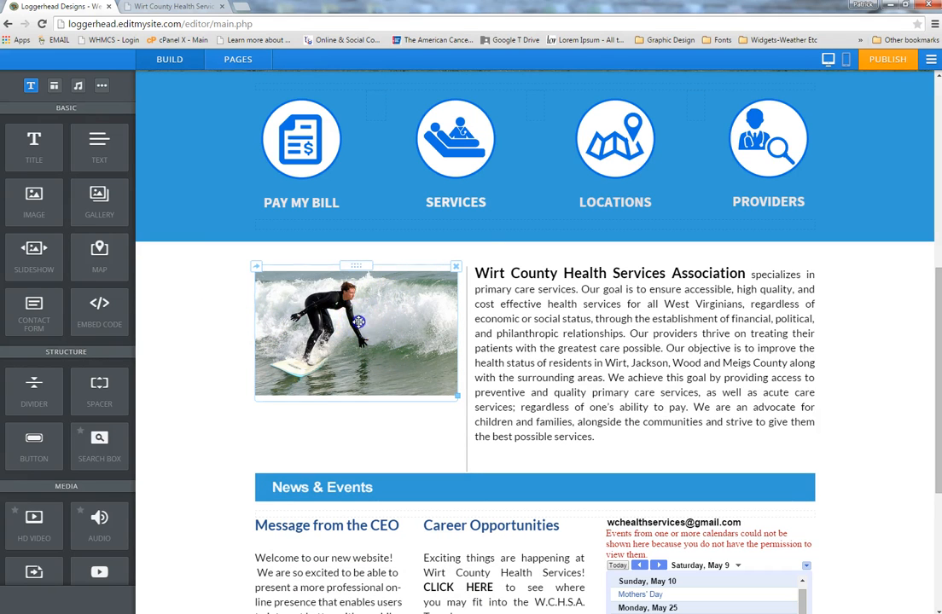
pyautogui.click(360, 322)
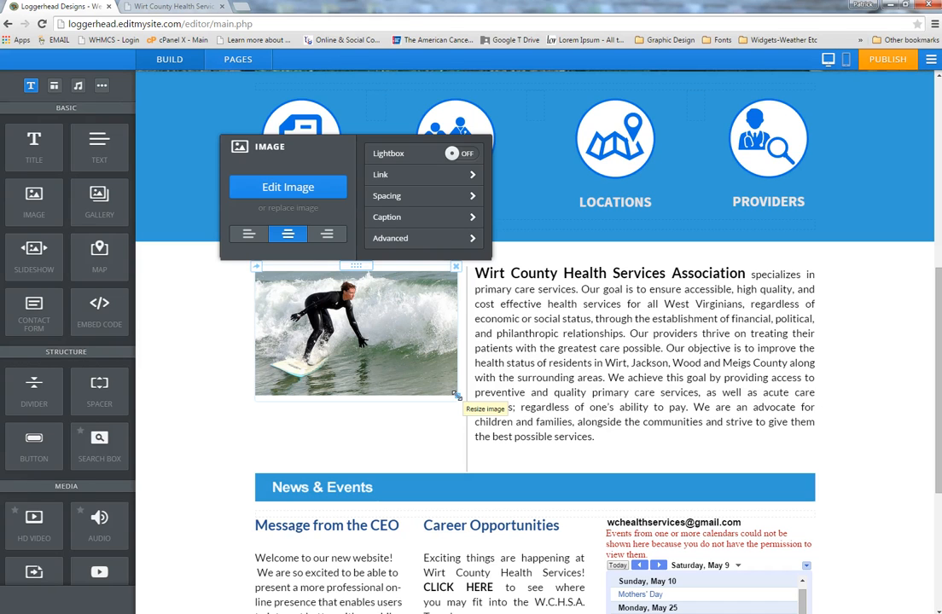
pyautogui.moveTo(457, 398); pyautogui.dragTo(486, 451)
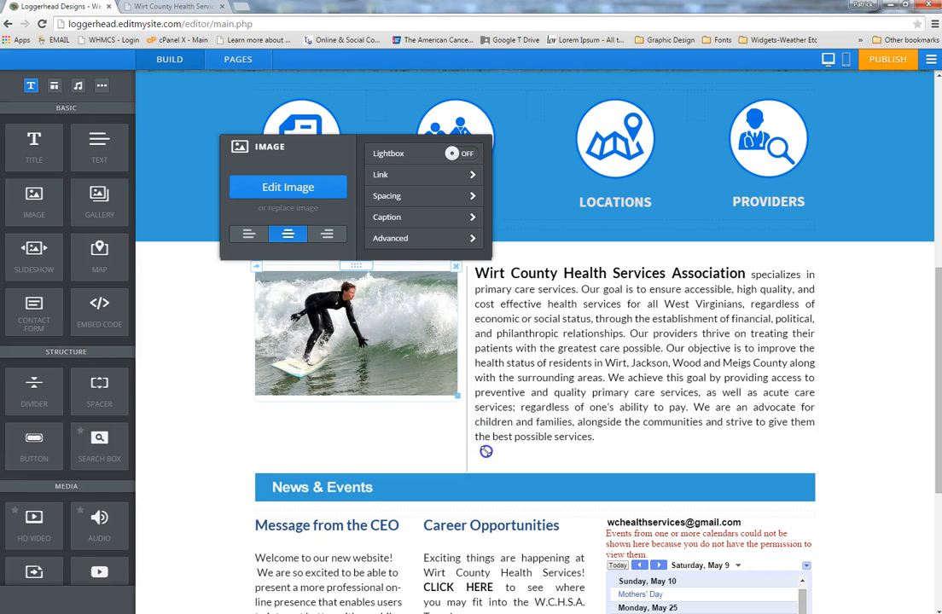
pyautogui.click(375, 354)
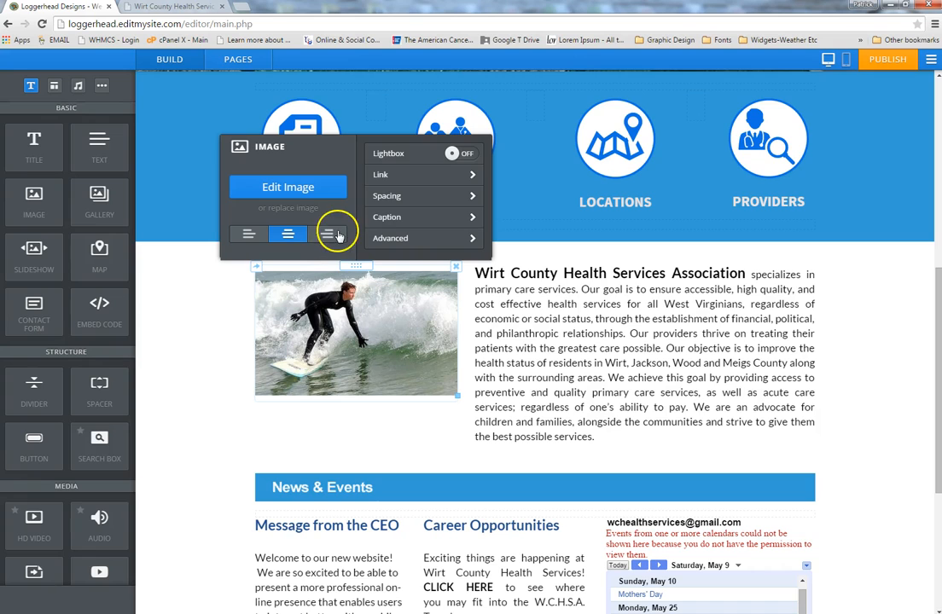
pyautogui.click(450, 157)
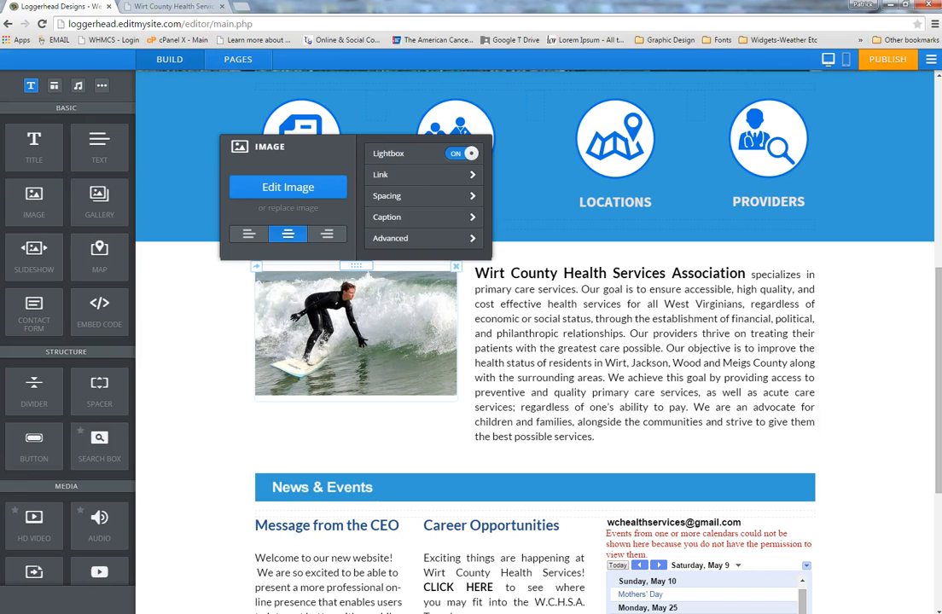
# Step: Review the menu and content sections of the live home page and return to the site editor
pyautogui.click(173, 8)
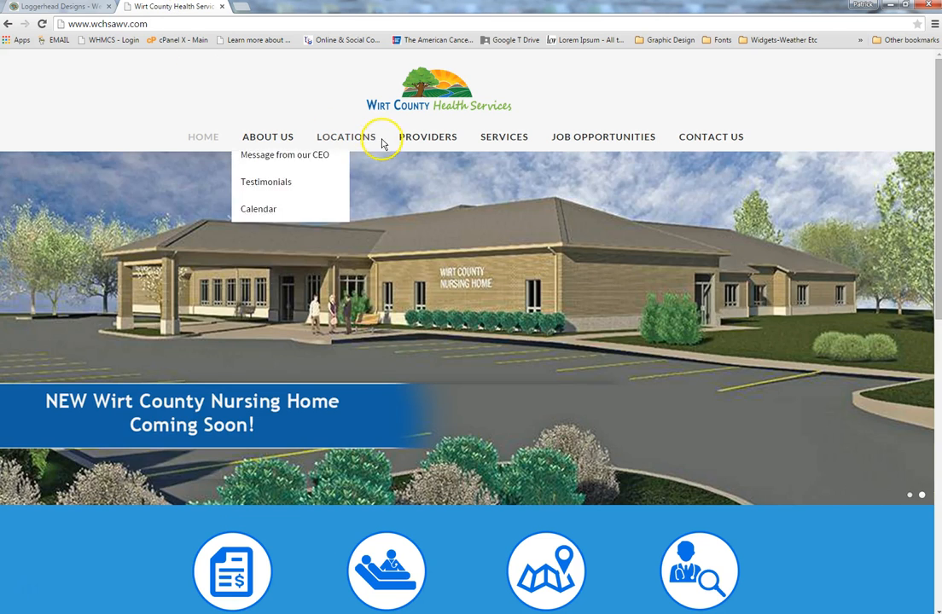
pyautogui.scroll(-7, 309, 467)
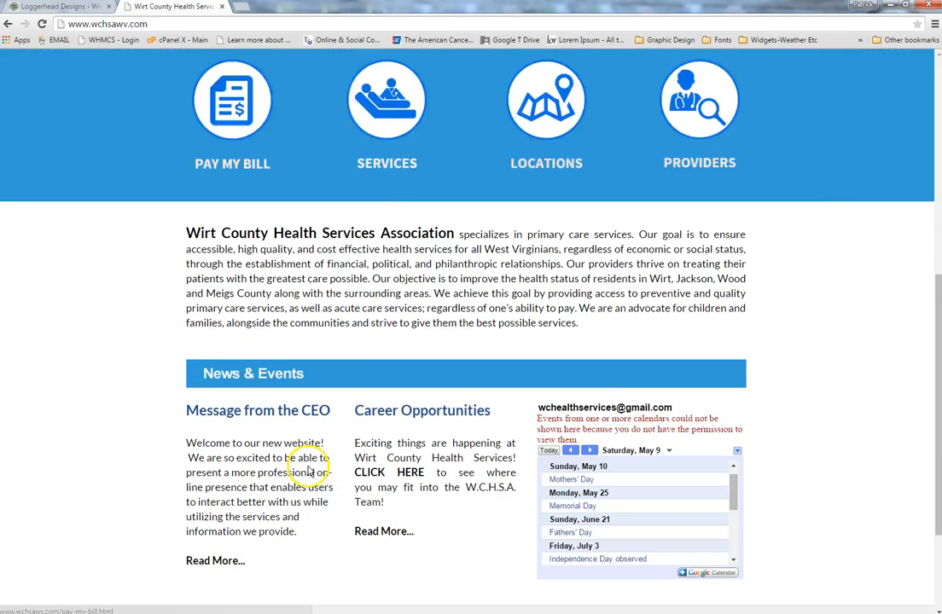
pyautogui.scroll(3, 311, 464)
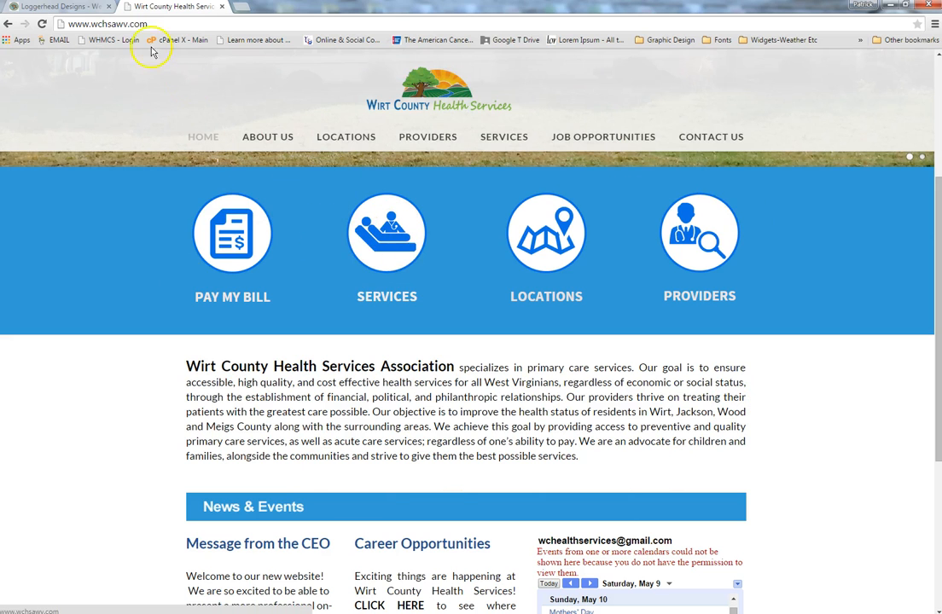
pyautogui.click(95, 7)
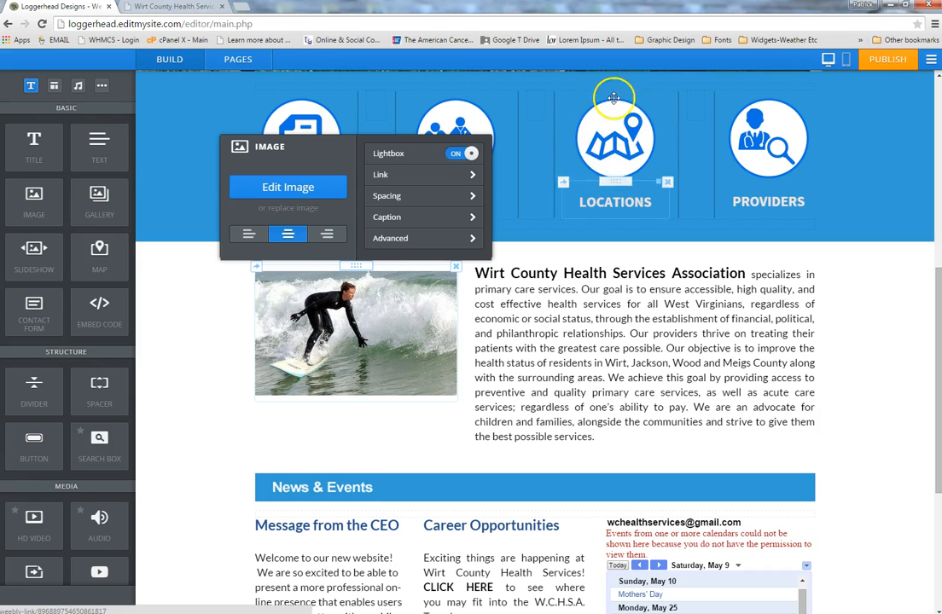
# Step: Link the surfer photo to the standard page "Providers - LOCATIONS" and save the link
pyautogui.click(404, 179)
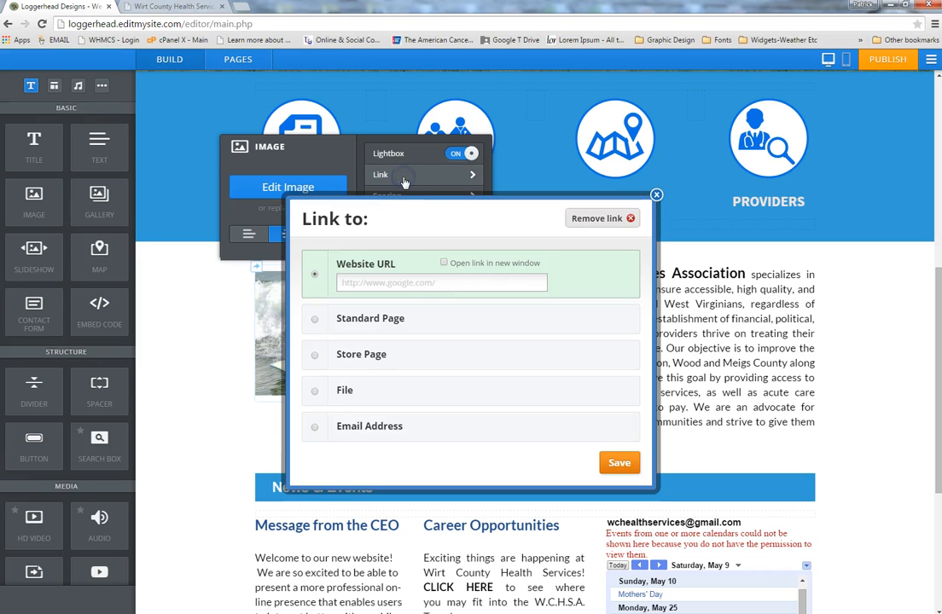
pyautogui.click(369, 282)
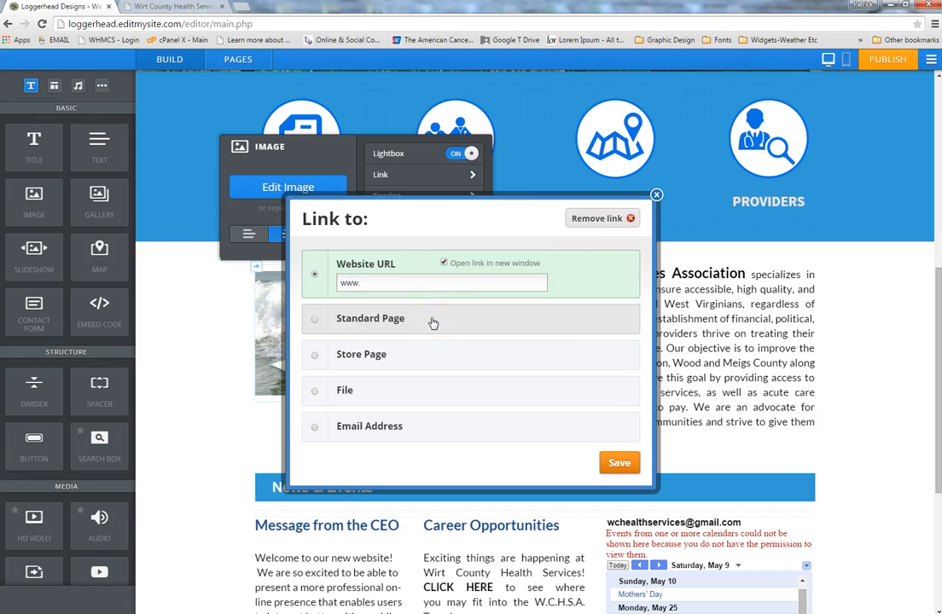
pyautogui.click(503, 329)
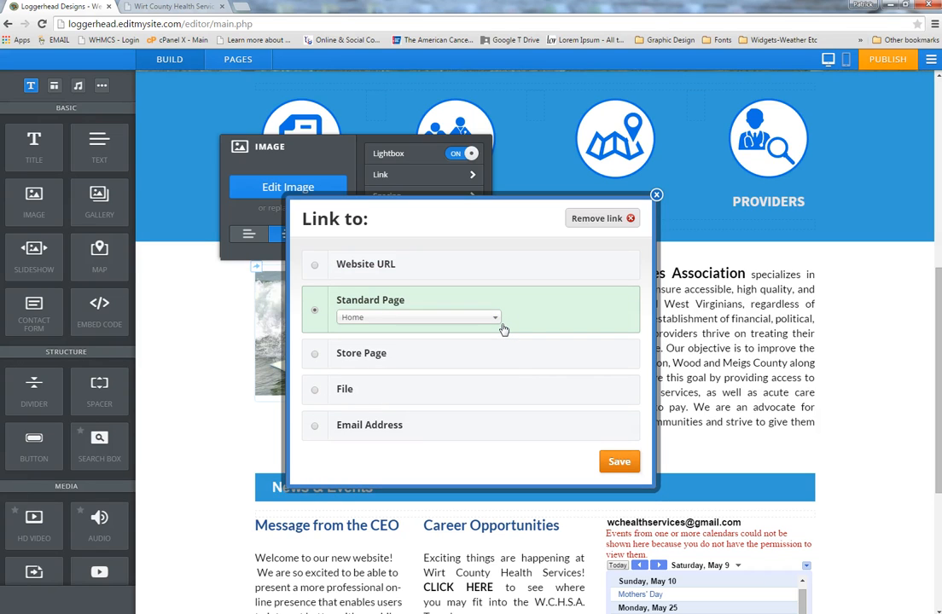
pyautogui.click(486, 324)
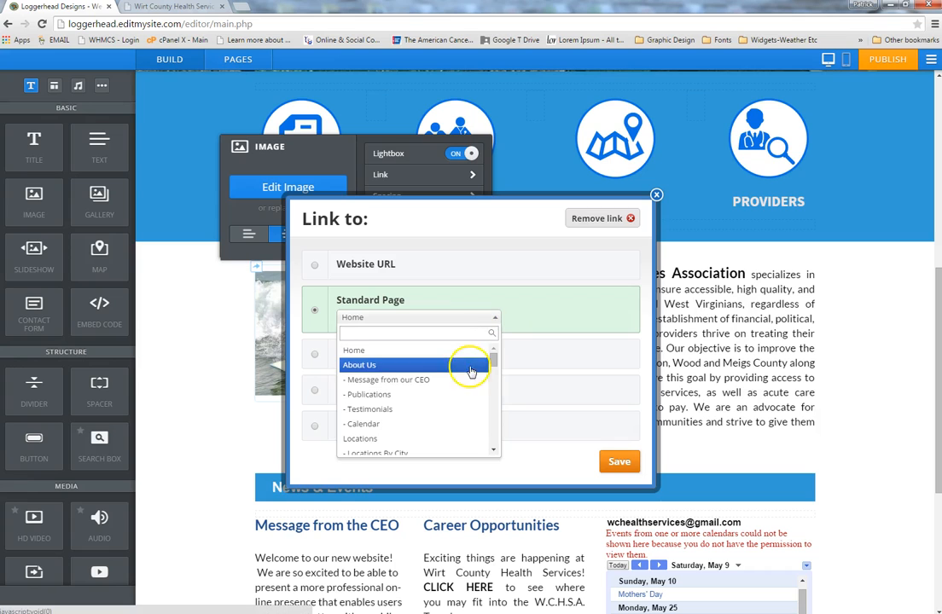
pyautogui.moveTo(494, 358); pyautogui.dragTo(496, 376)
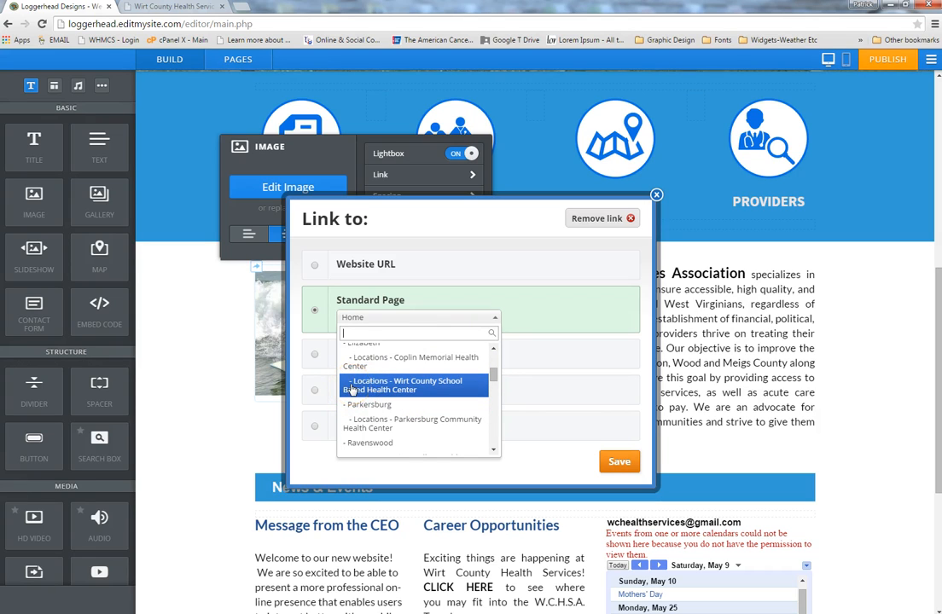
pyautogui.moveTo(495, 380); pyautogui.dragTo(496, 379)
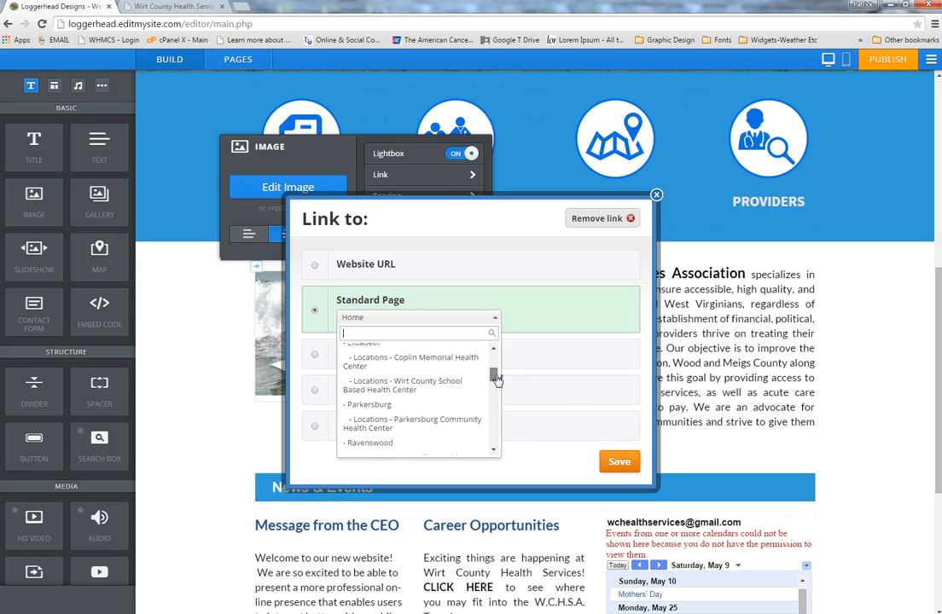
pyautogui.moveTo(497, 378)
pyautogui.mouseDown()
pyautogui.moveTo(497, 404)
pyautogui.moveTo(495, 396)
pyautogui.mouseUp()
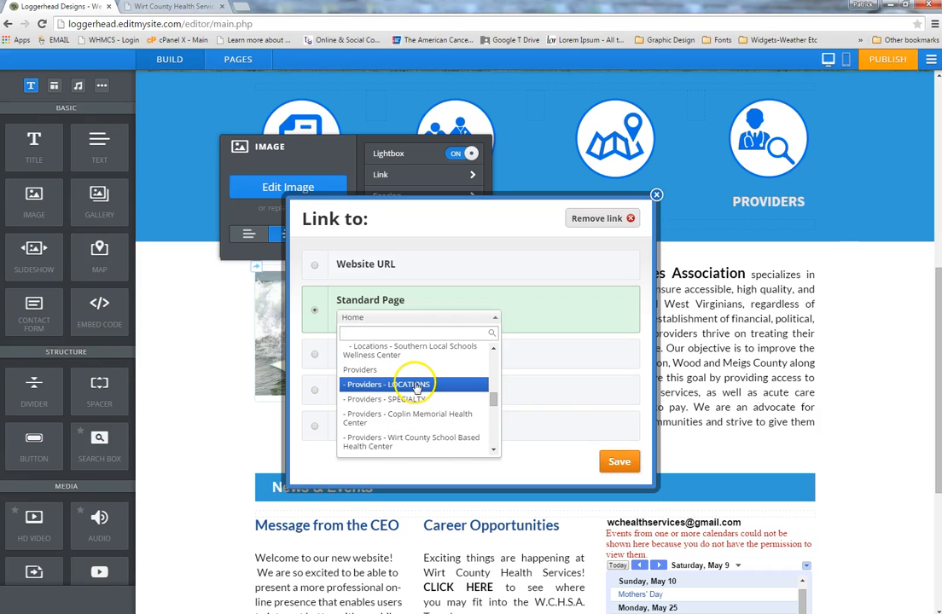
pyautogui.click(415, 385)
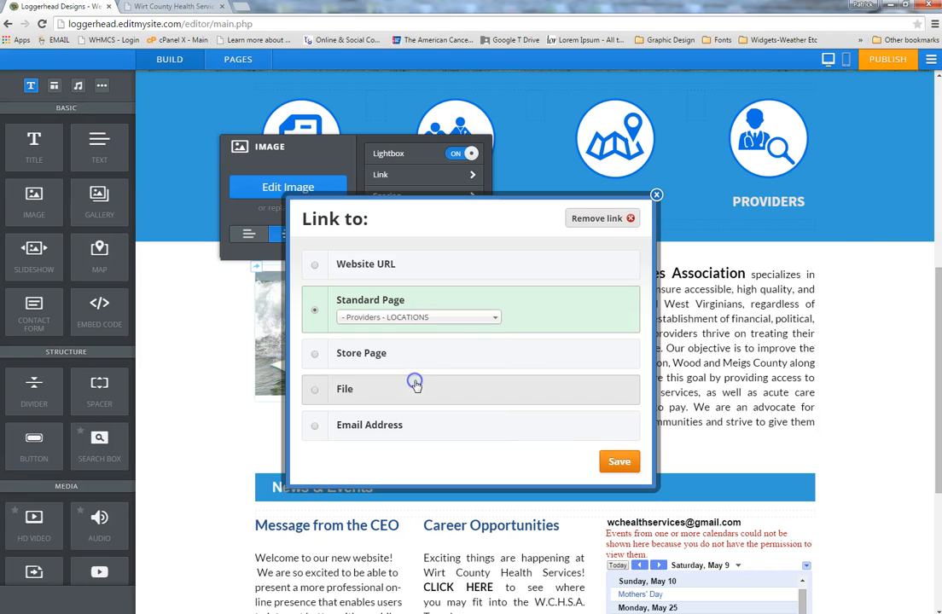
pyautogui.click(616, 462)
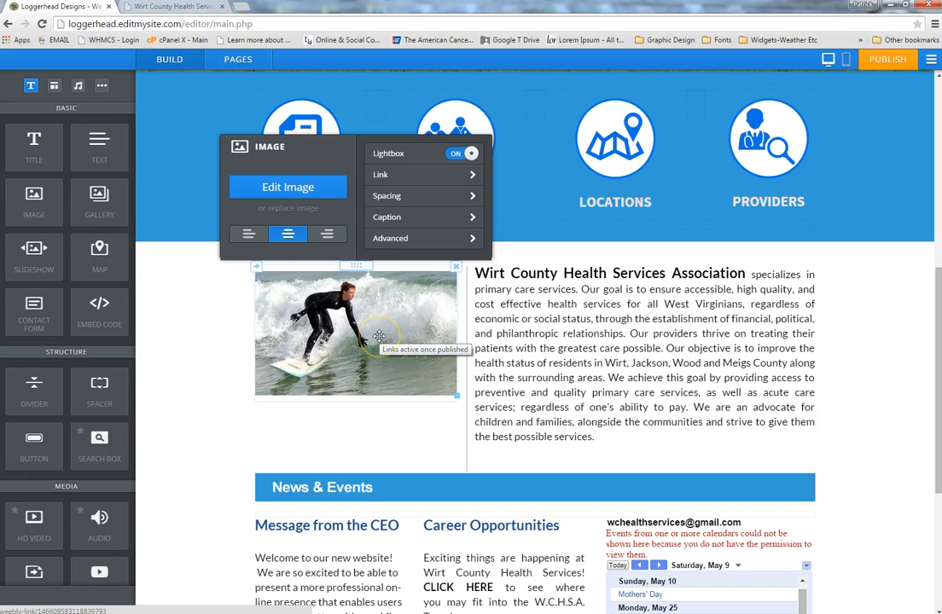
# Step: Try another top margin for the surfer photo and set it back to Medium
pyautogui.click(405, 207)
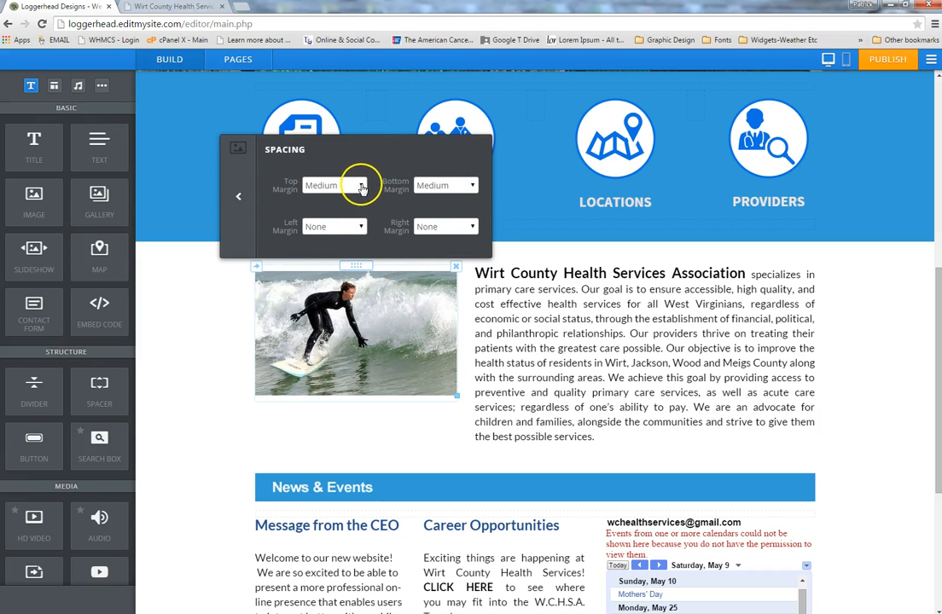
pyautogui.click(361, 188)
pyautogui.click(332, 197)
pyautogui.click(362, 187)
pyautogui.click(334, 220)
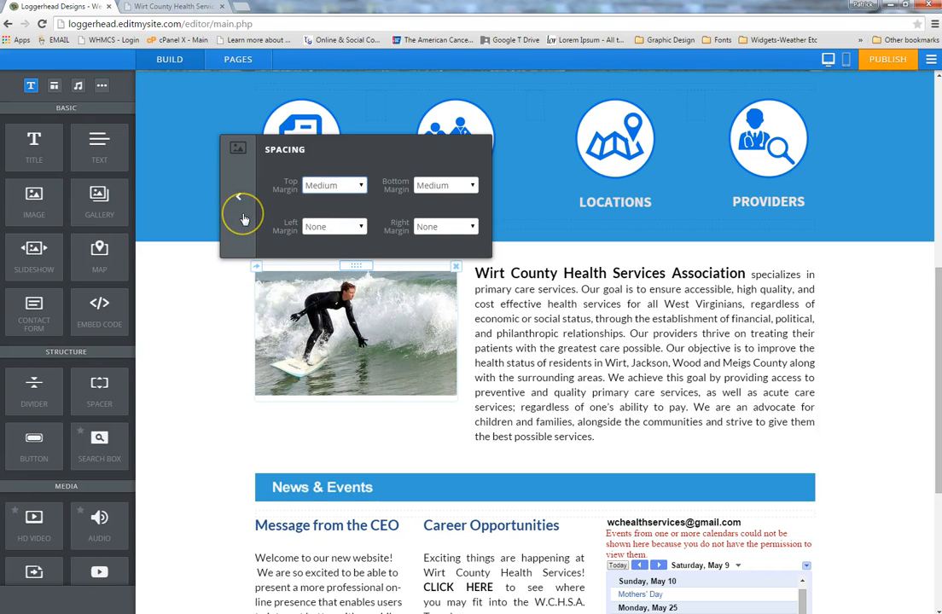
pyautogui.click(239, 217)
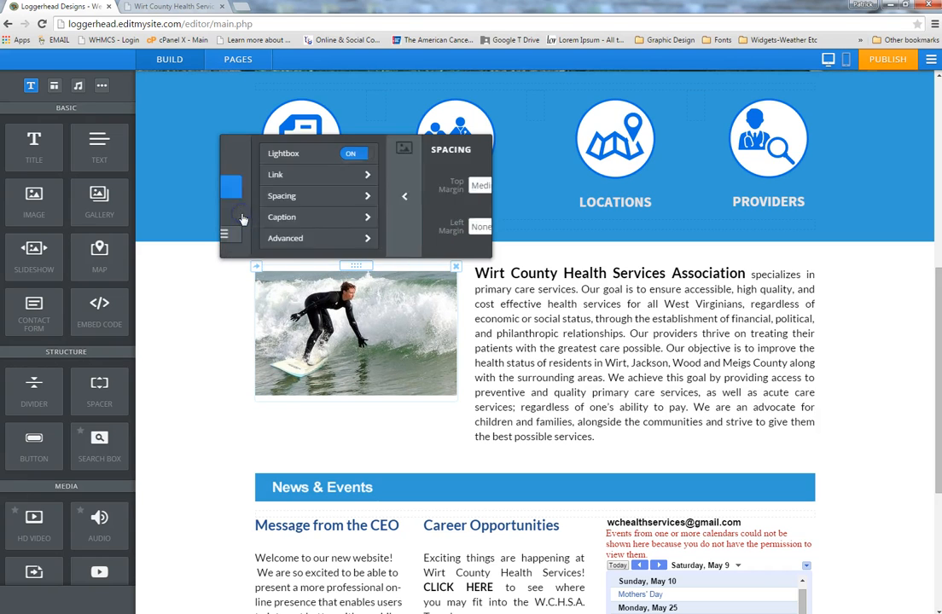
# Step: Caption the surfer photo with the surfer's first name followed by "surfing at Surf City NC"
pyautogui.click(435, 220)
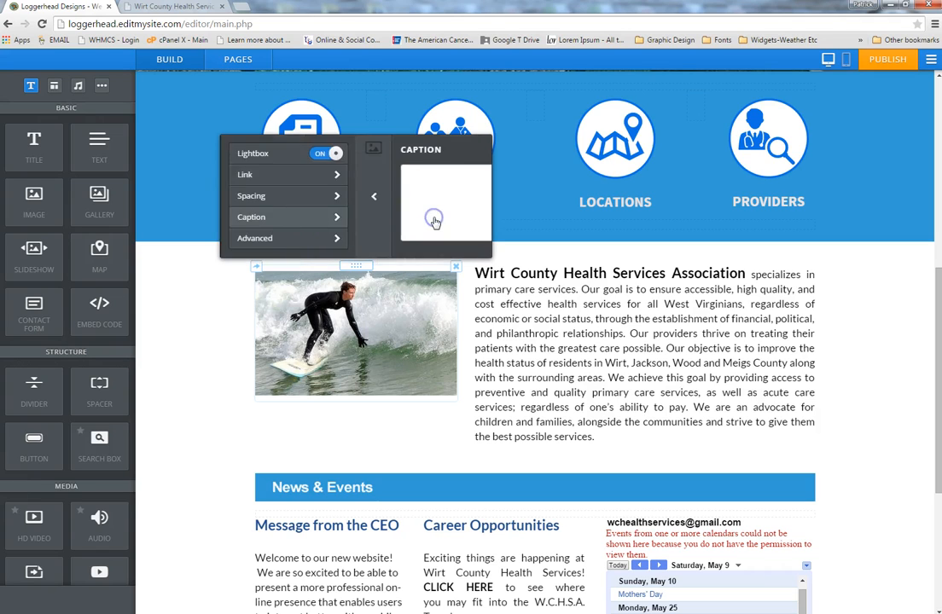
pyautogui.click(317, 191)
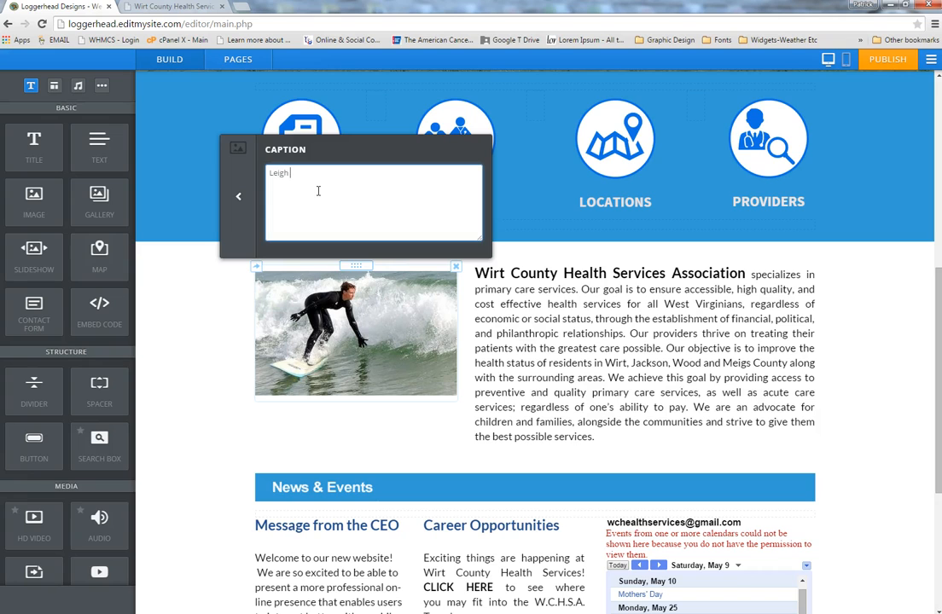
pyautogui.write('Leigh surfin')
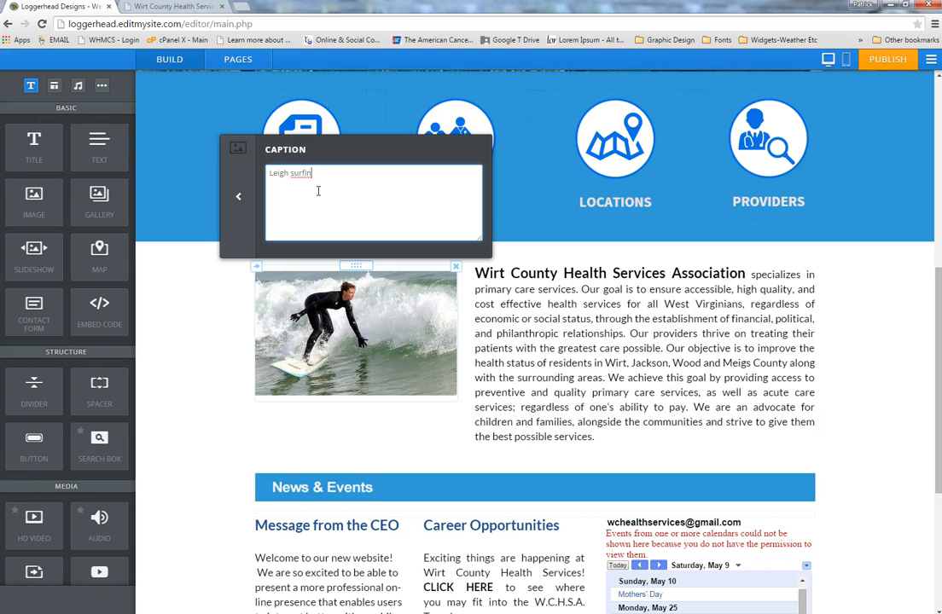
pyautogui.write('g at Surf Ci')
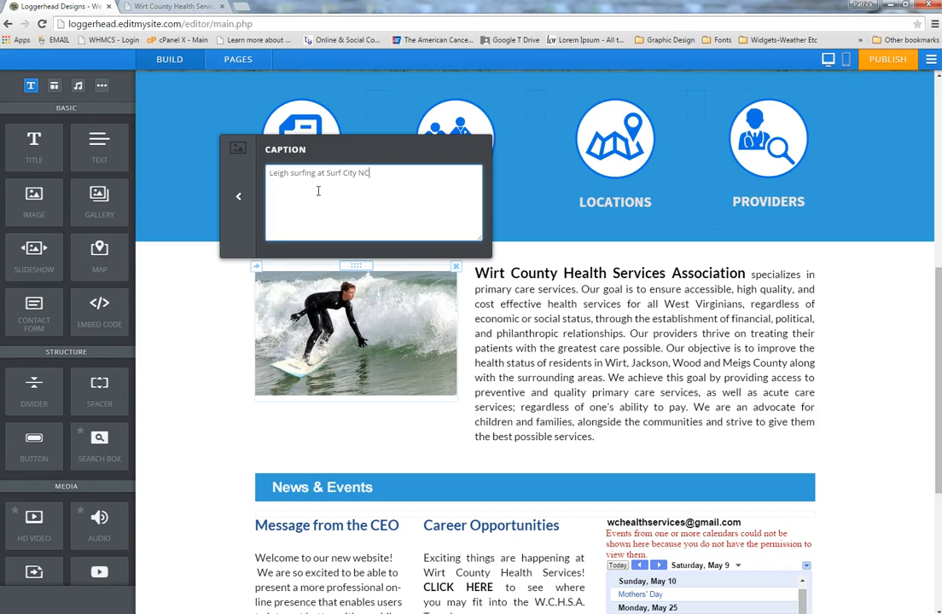
pyautogui.write('ty NC')
pyautogui.click(188, 297)
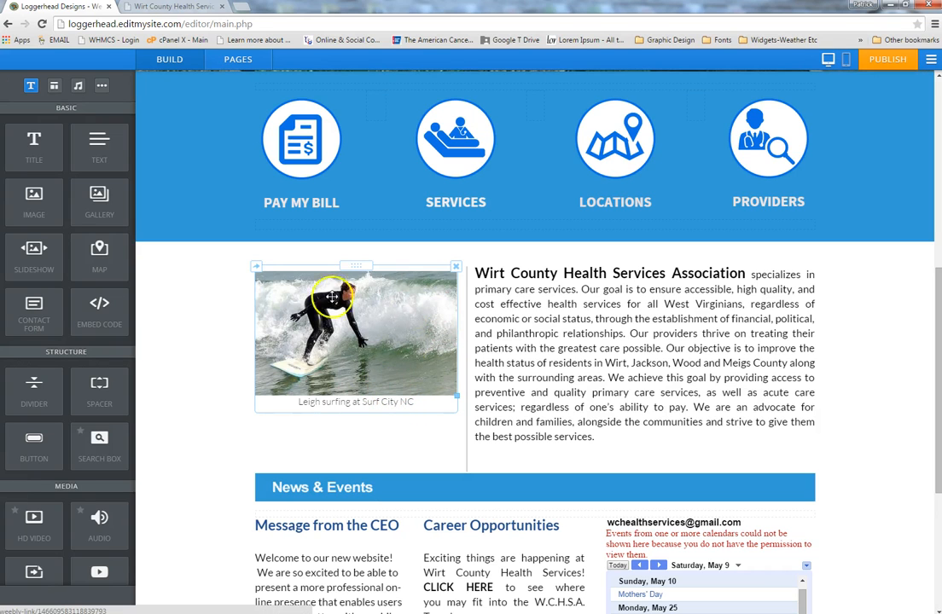
# Step: Delete the captioned surfer photo beside the Wirt County Health Services Association paragraph
pyautogui.click(456, 268)
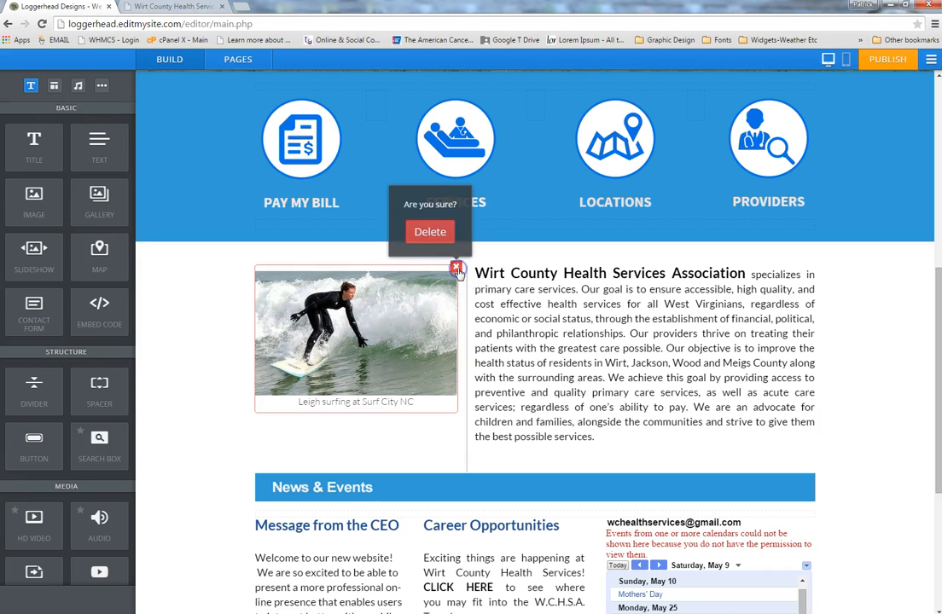
pyautogui.click(430, 232)
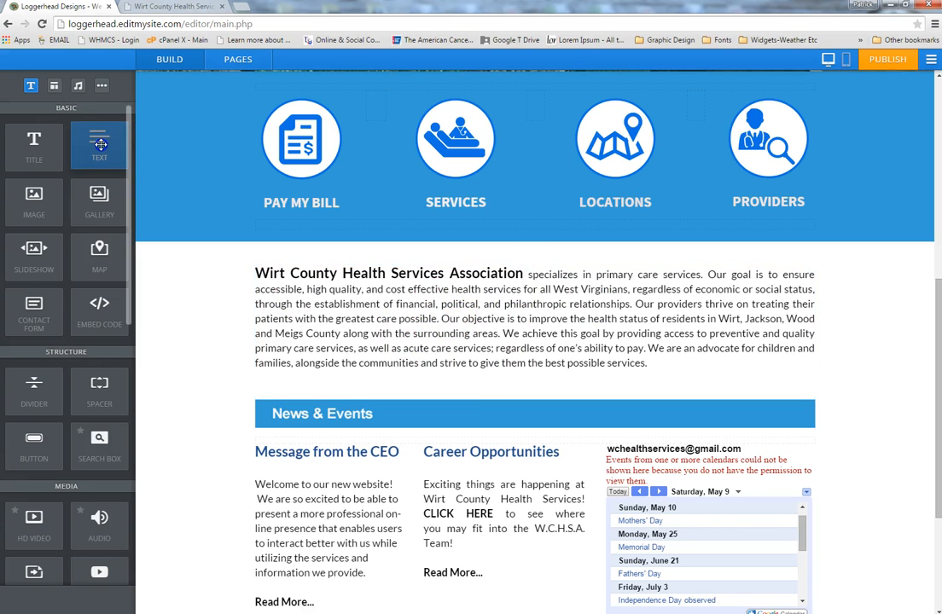
pyautogui.moveTo(100, 145)
pyautogui.mouseDown()
pyautogui.moveTo(311, 244)
pyautogui.moveTo(320, 263)
pyautogui.moveTo(204, 245)
pyautogui.moveTo(99, 140)
pyautogui.mouseUp()
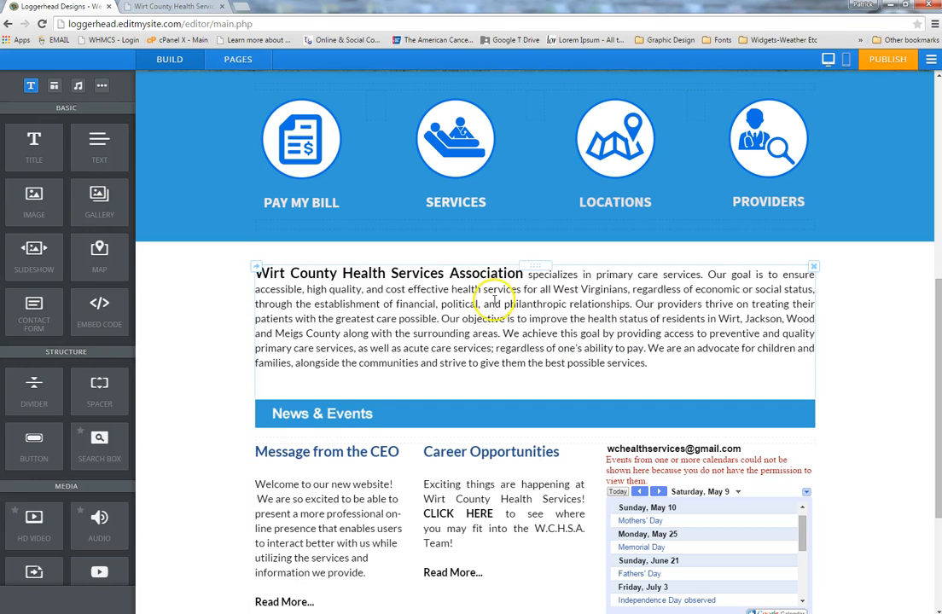
# Step: Examine the text colour and link options for the Wirt County Health Services Association paragraph, leaving the link unset
pyautogui.click(451, 301)
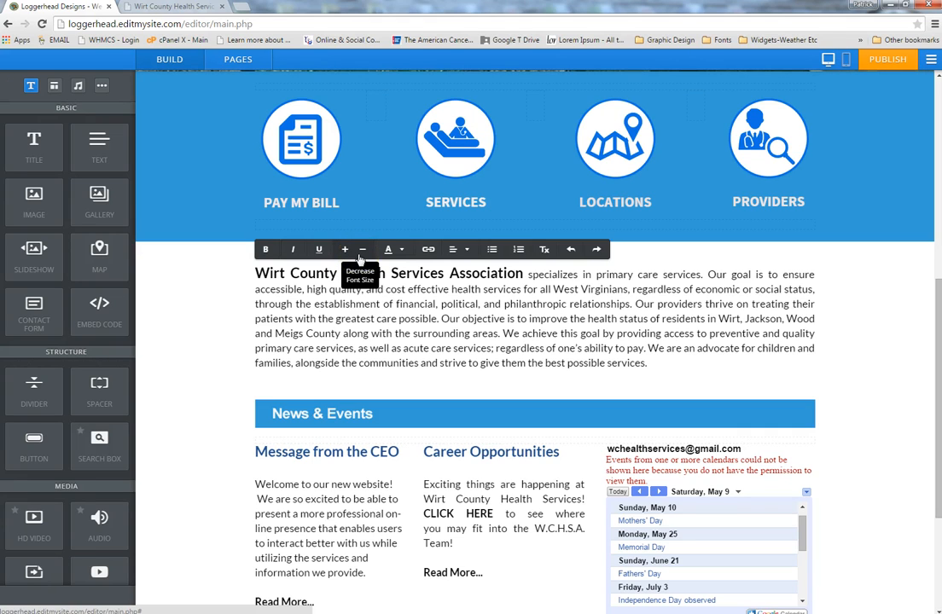
pyautogui.click(389, 249)
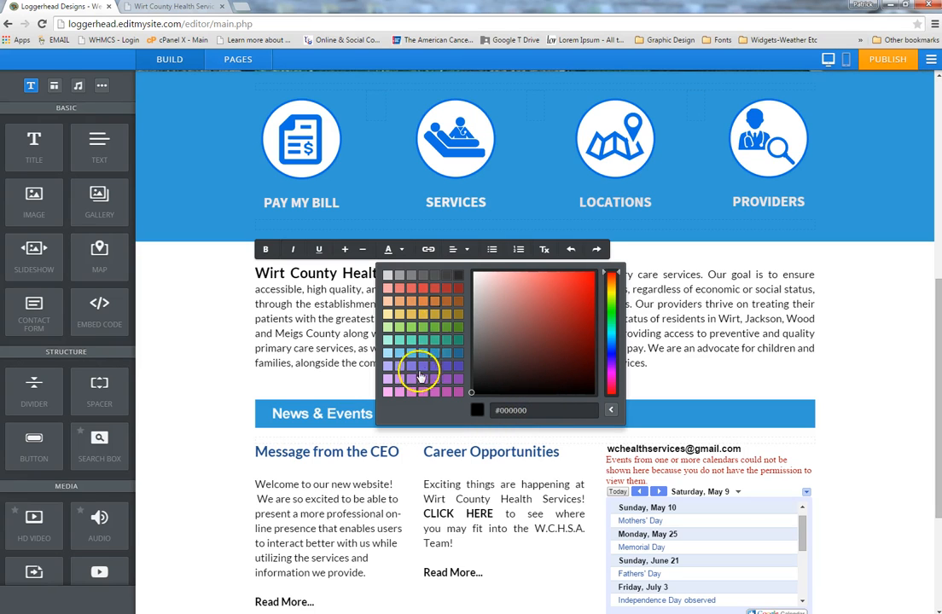
pyautogui.click(429, 250)
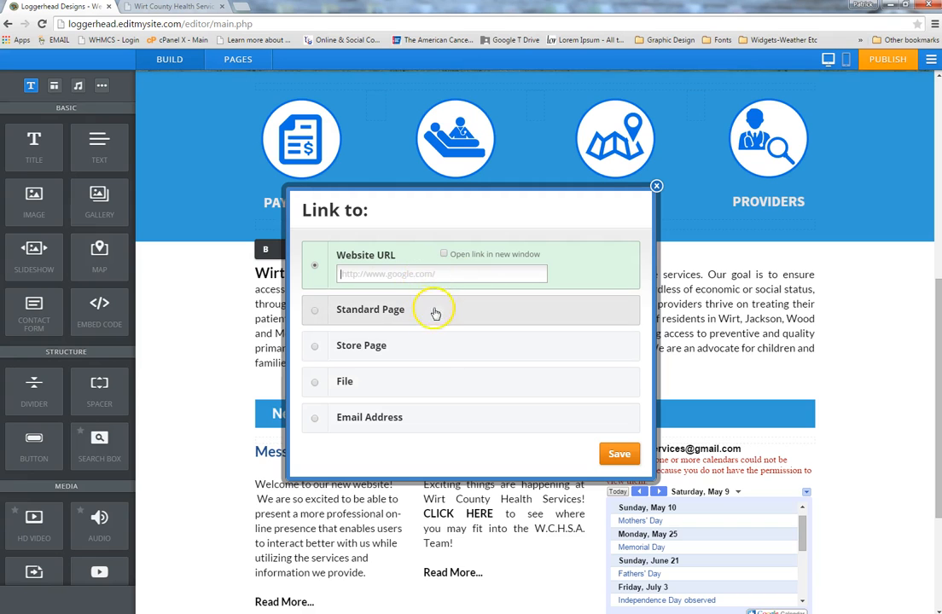
pyautogui.click(657, 186)
# Step: Apply Align Full to the Wirt County Health Services Association paragraph and finish editing the text
pyautogui.click(456, 251)
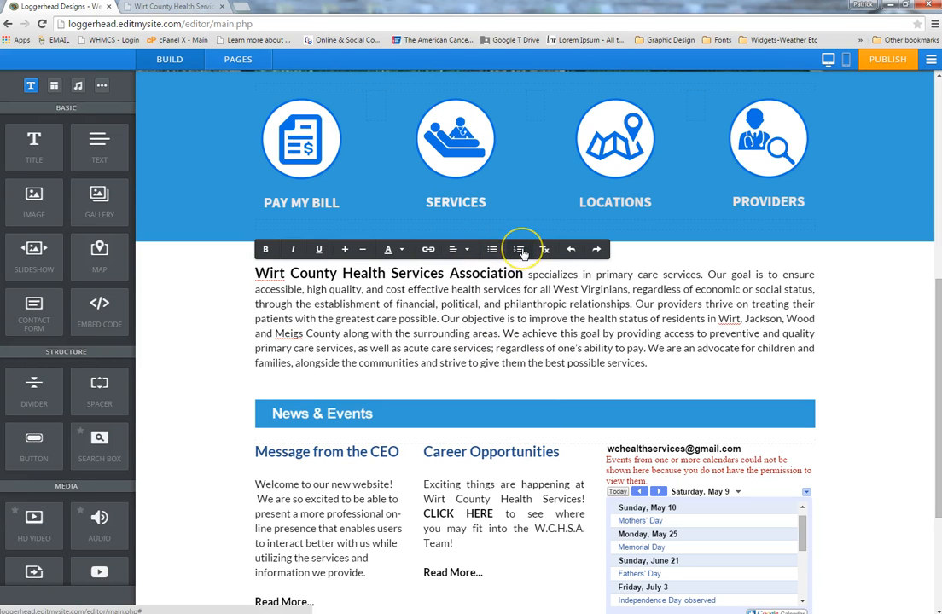
pyautogui.click(455, 249)
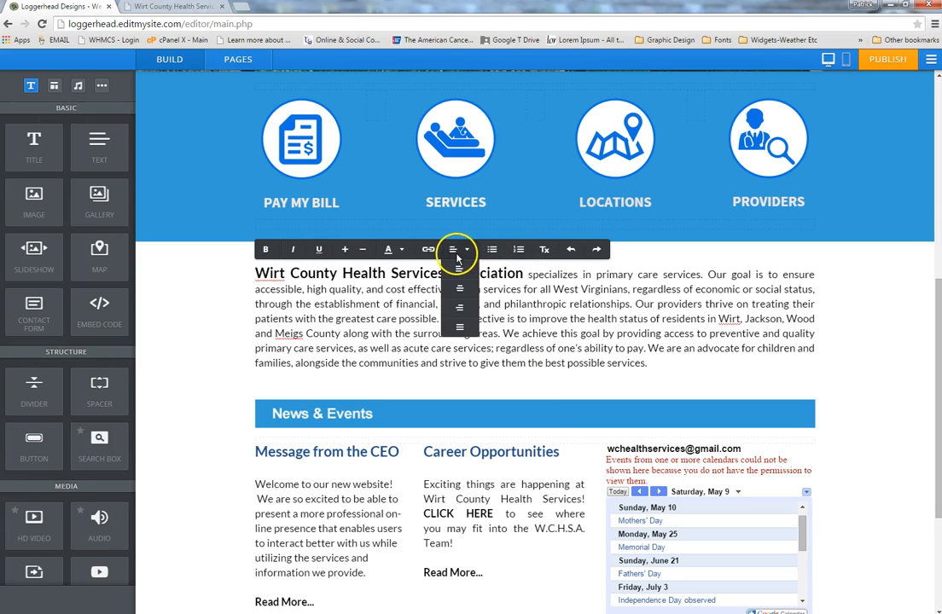
pyautogui.click(460, 326)
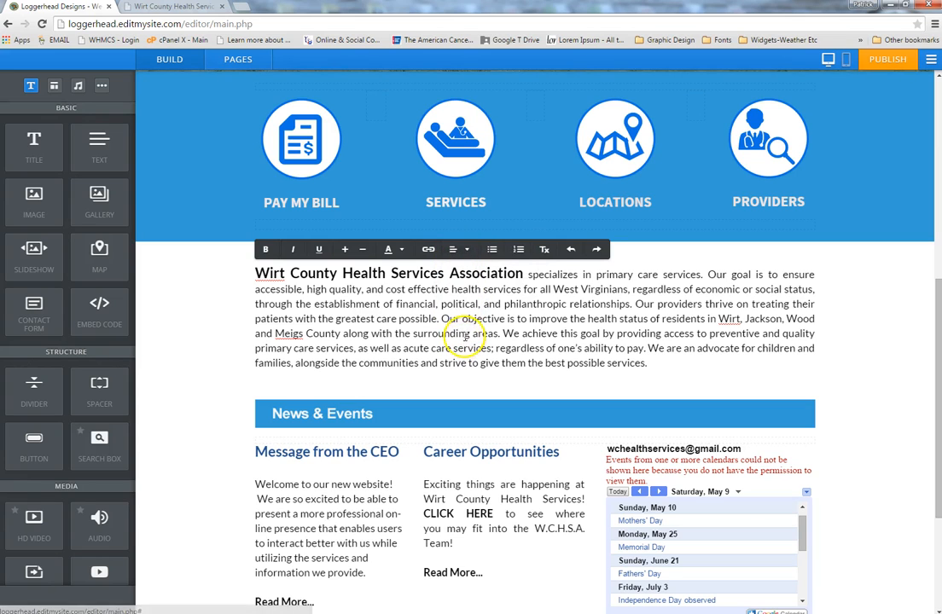
pyautogui.click(456, 250)
pyautogui.click(460, 326)
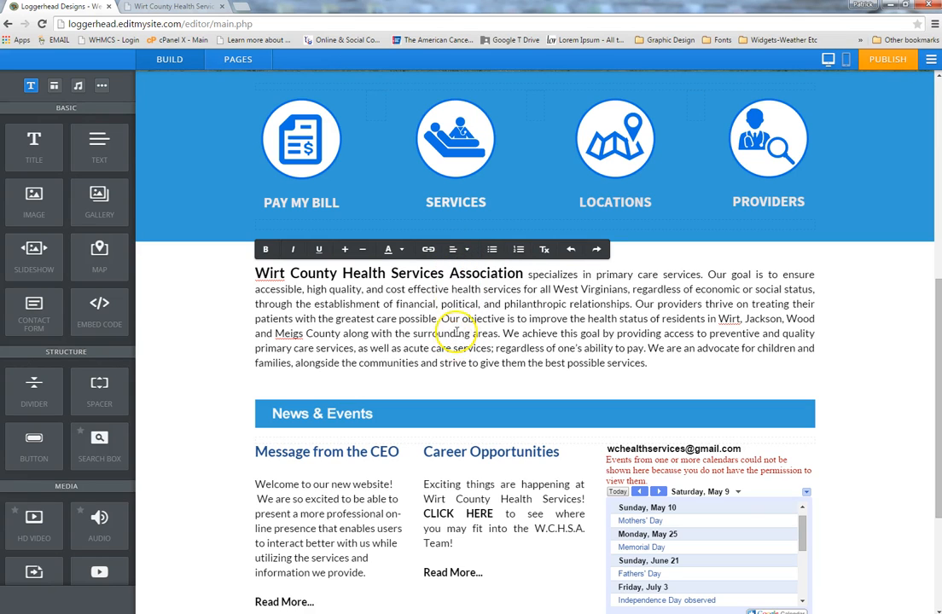
pyautogui.click(455, 250)
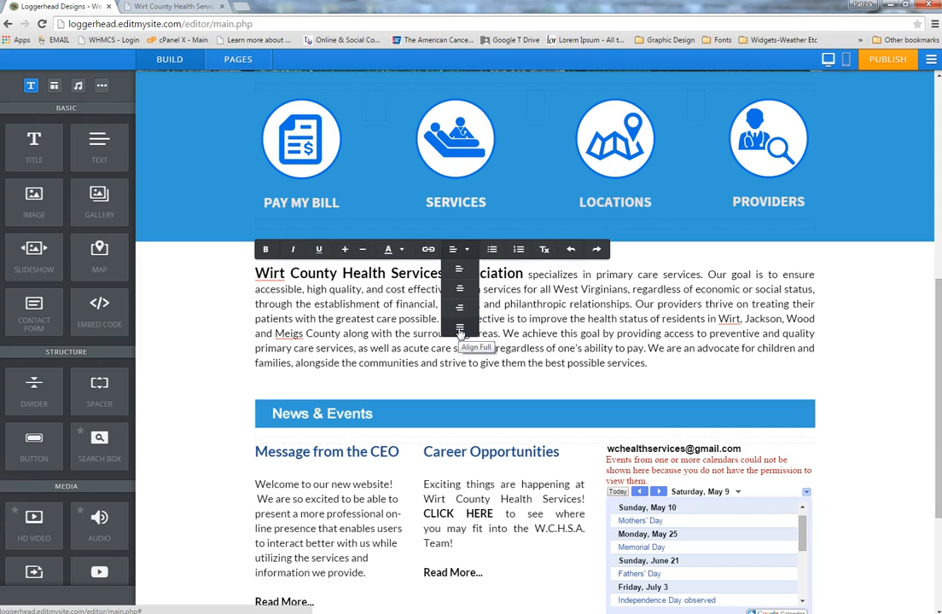
pyautogui.click(460, 329)
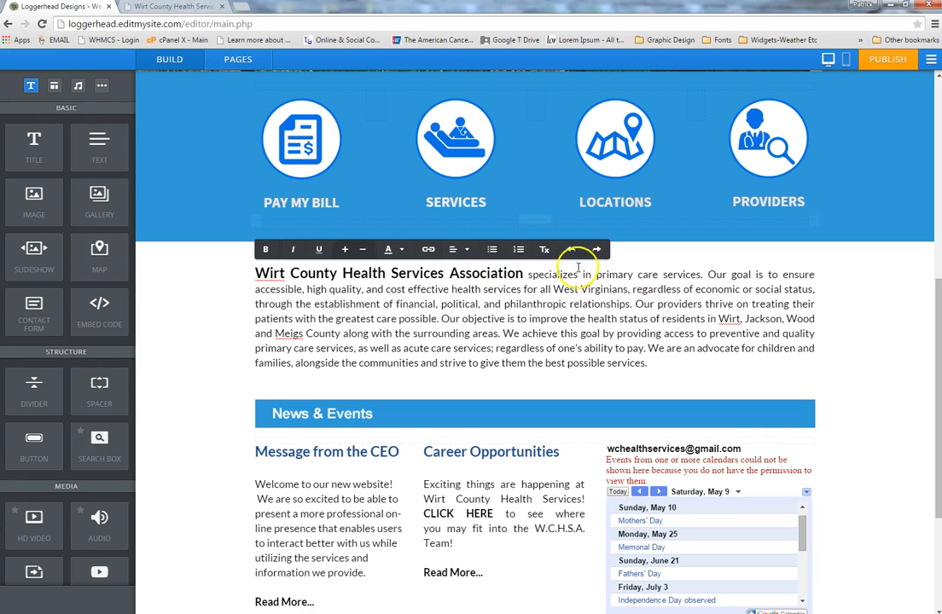
pyautogui.click(884, 366)
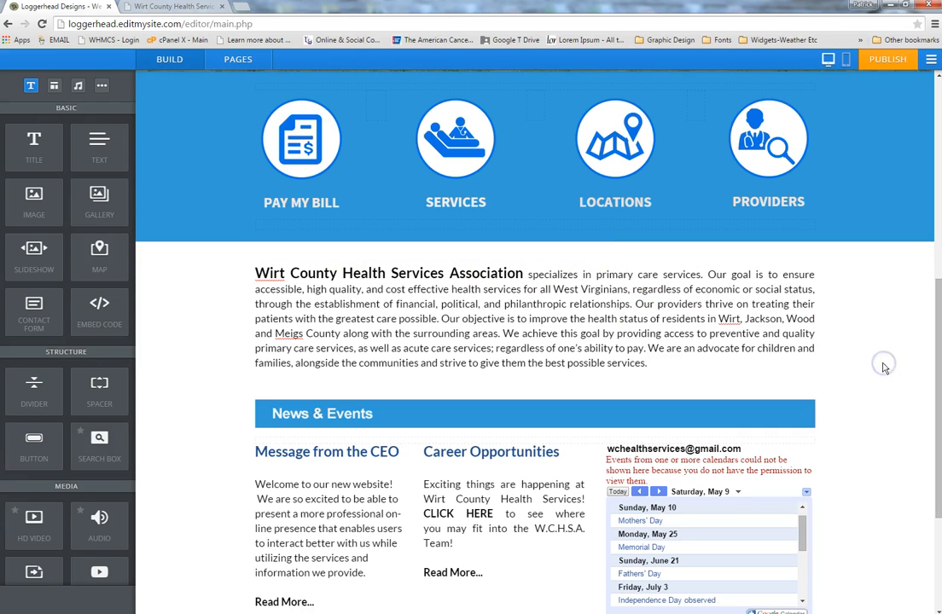
# Step: Examine the formatting controls for the "Read More..." text under Career Opportunities and return to the header slideshow
pyautogui.scroll(-3, 763, 355)
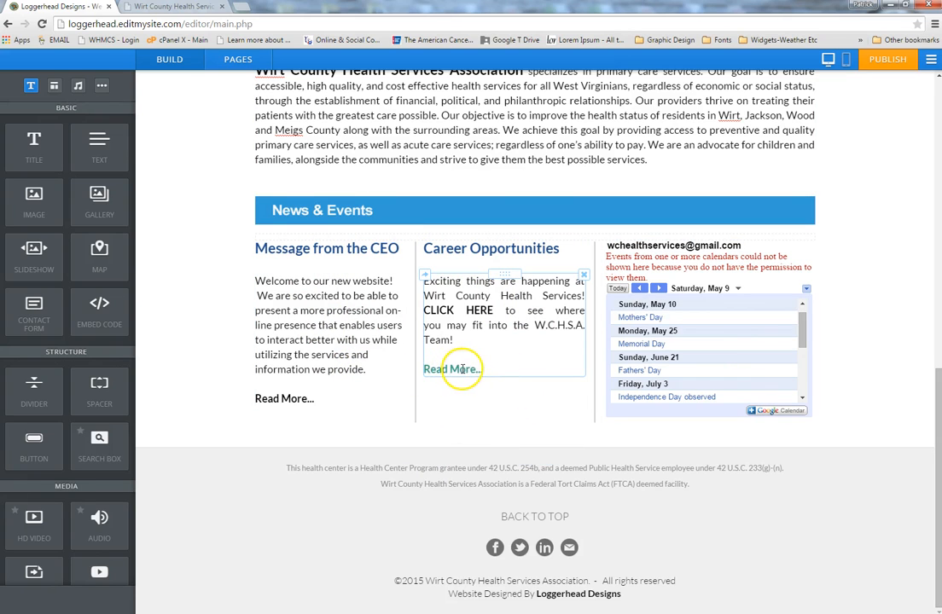
pyautogui.moveTo(491, 372); pyautogui.dragTo(437, 369)
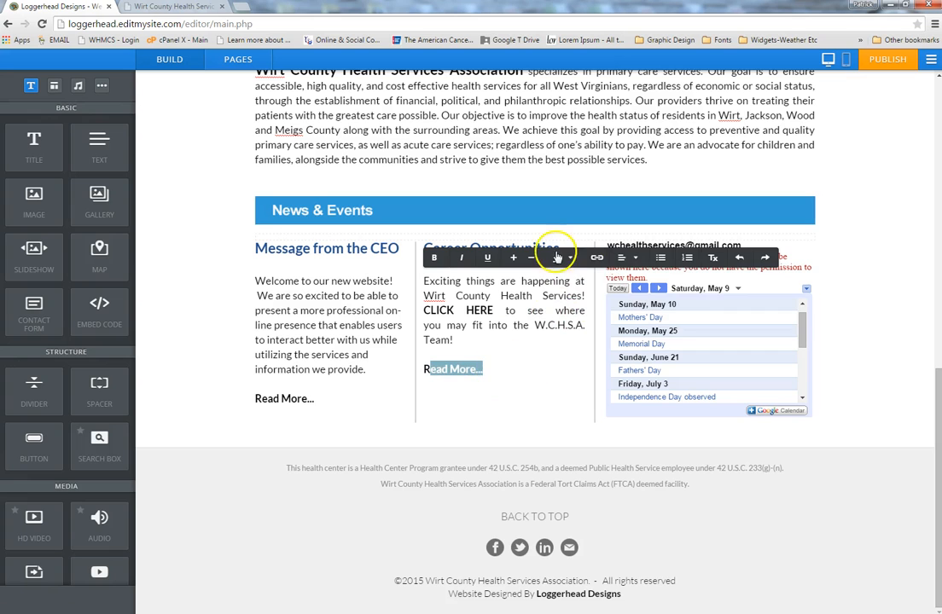
pyautogui.click(900, 367)
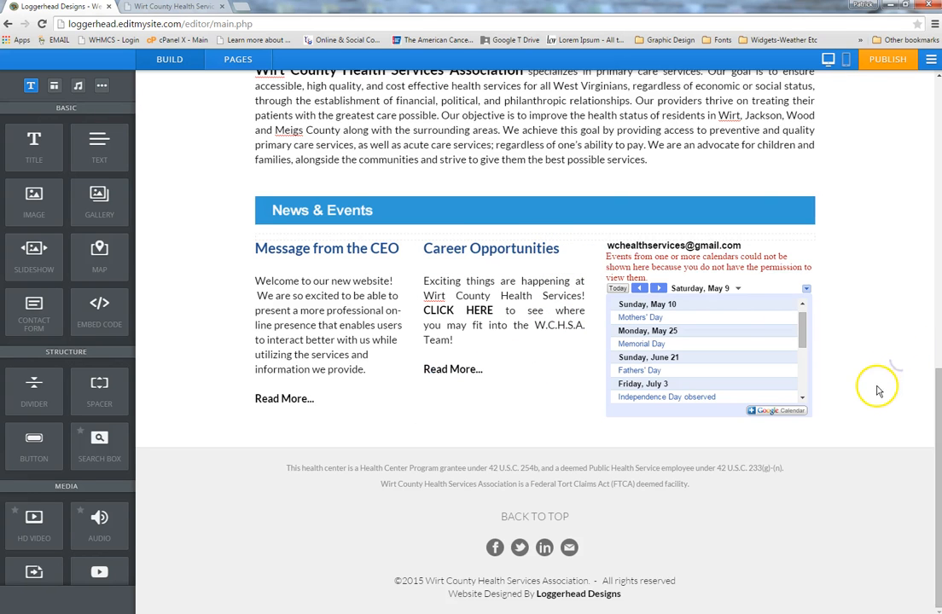
pyautogui.scroll(3, 887, 397)
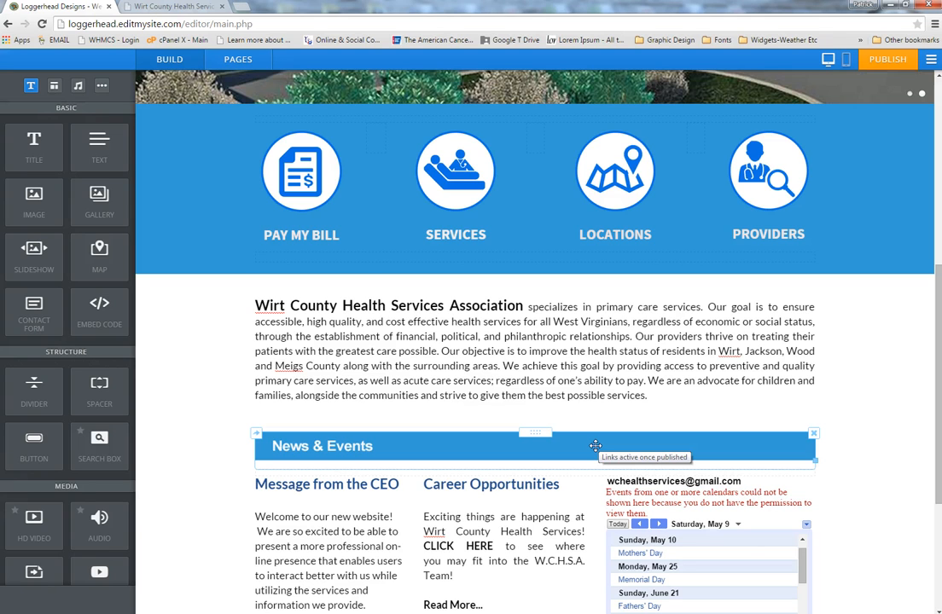
pyautogui.scroll(5, 554, 410)
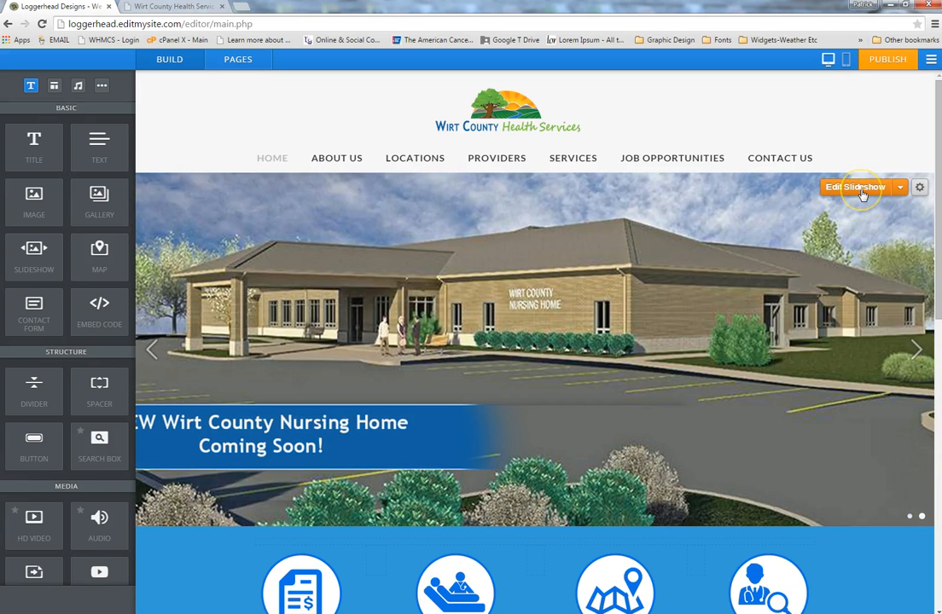
# Step: Open the header slideshow for editing and examine the first slide's caption entry and the nursing home slide
pyautogui.click(856, 188)
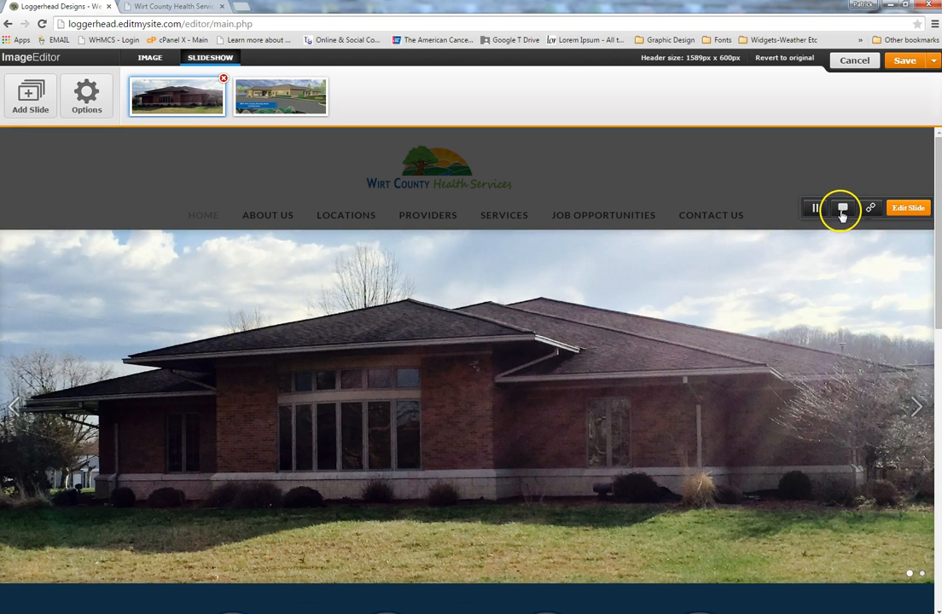
pyautogui.click(843, 209)
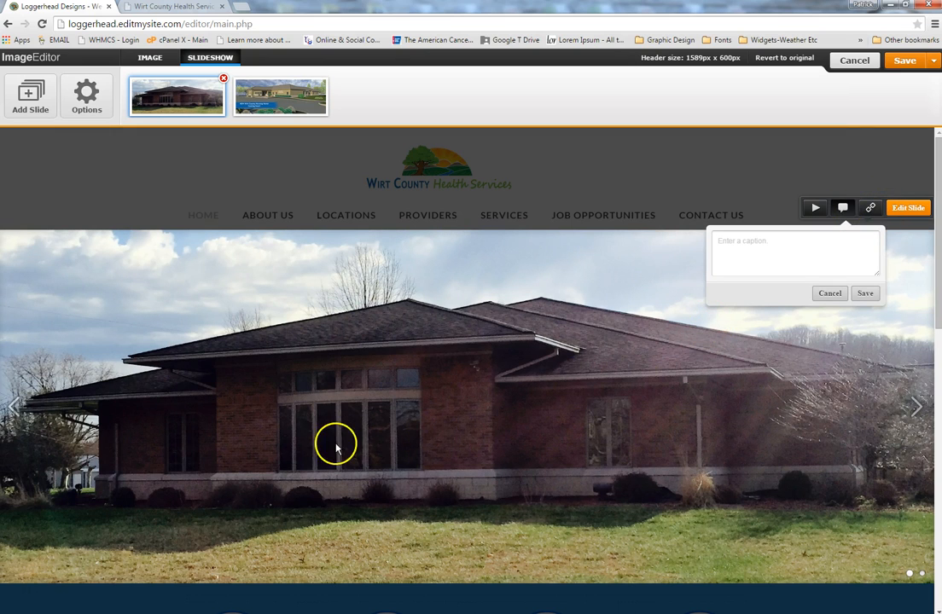
pyautogui.click(299, 104)
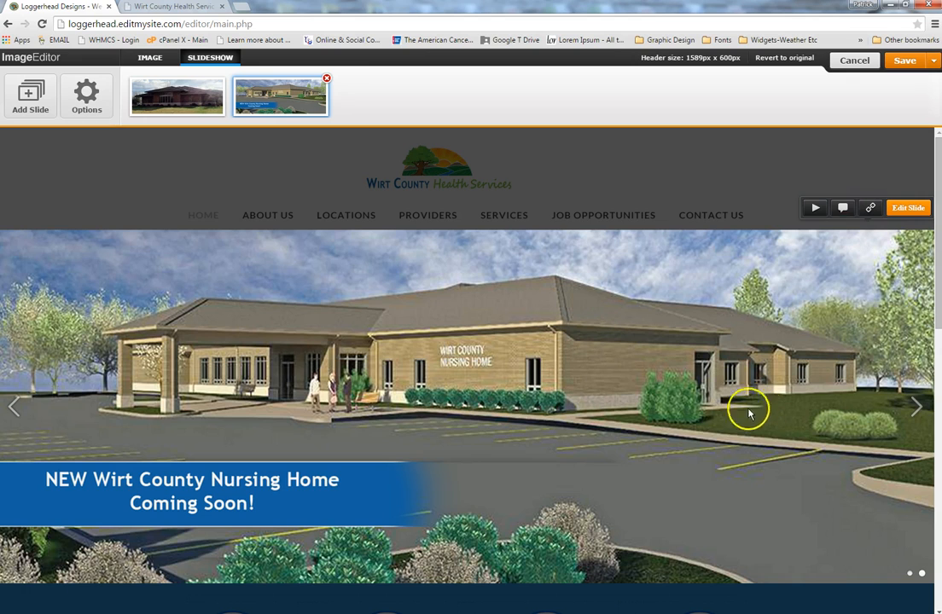
# Step: Examine the slideshow's transition style options, choose Fade, and leave the slideshow editor without saving
pyautogui.click(86, 109)
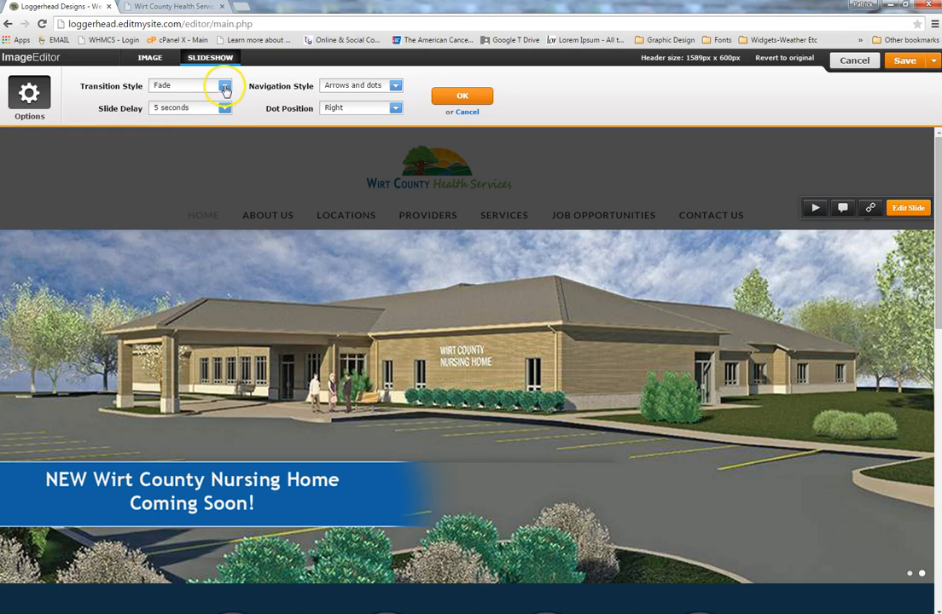
pyautogui.click(221, 87)
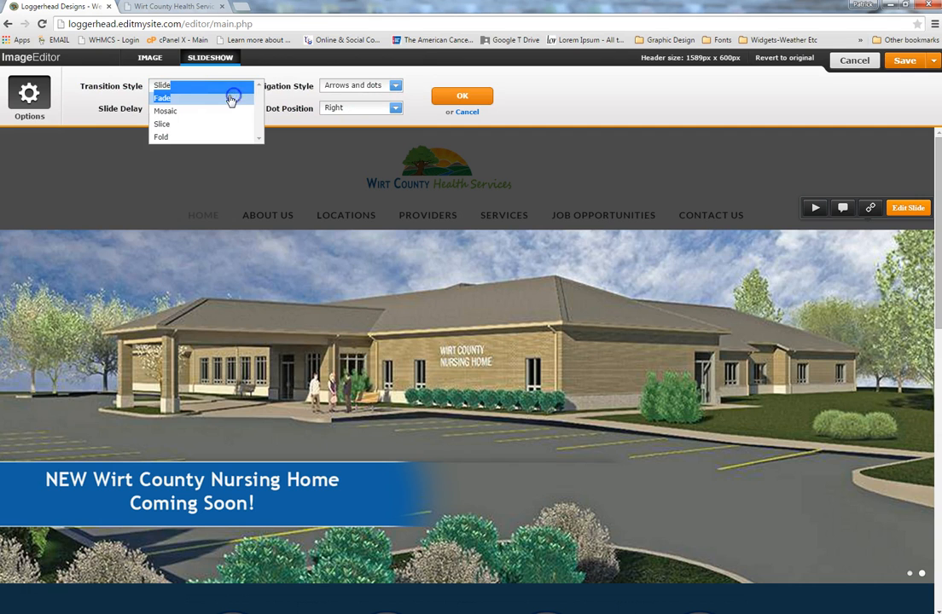
pyautogui.click(193, 103)
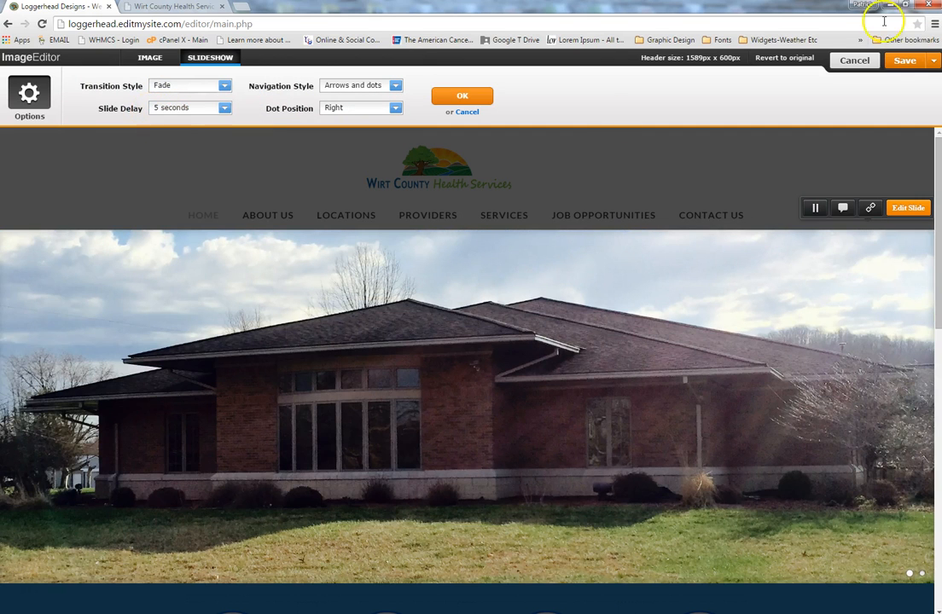
pyautogui.click(866, 63)
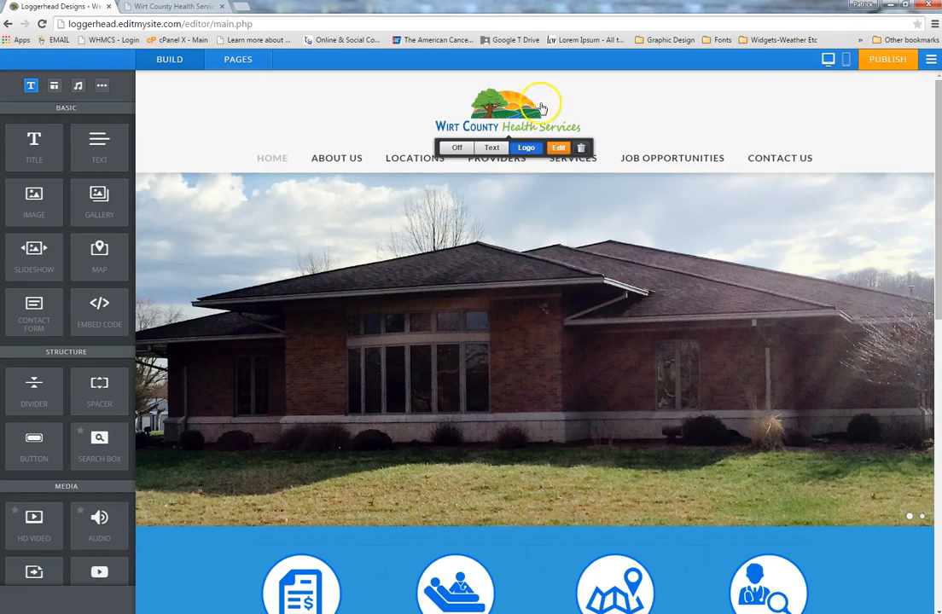
# Step: Open the About Us page and review its history text, clinic photo and the two medical equipment photos above the footer
pyautogui.moveTo(338, 163)
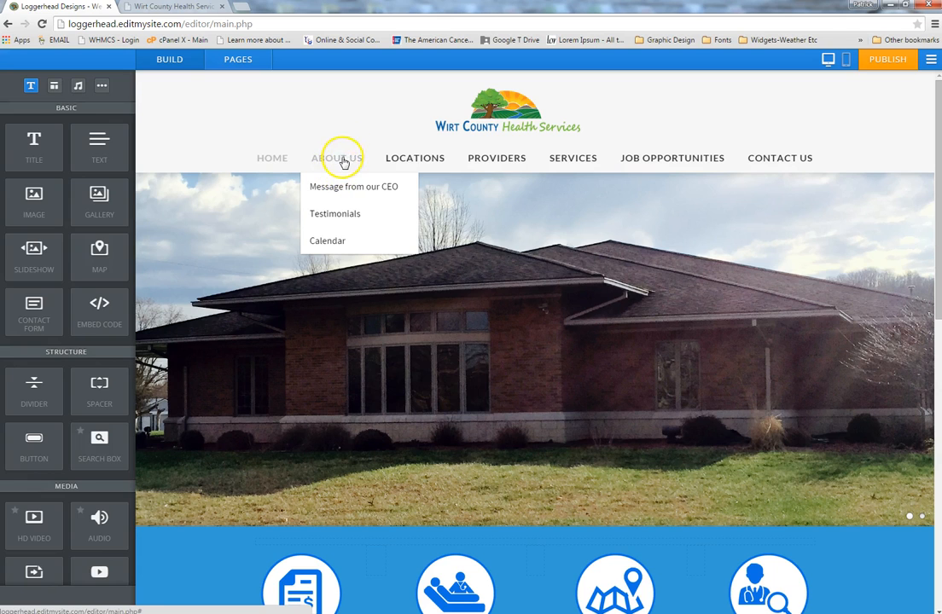
pyautogui.click(343, 162)
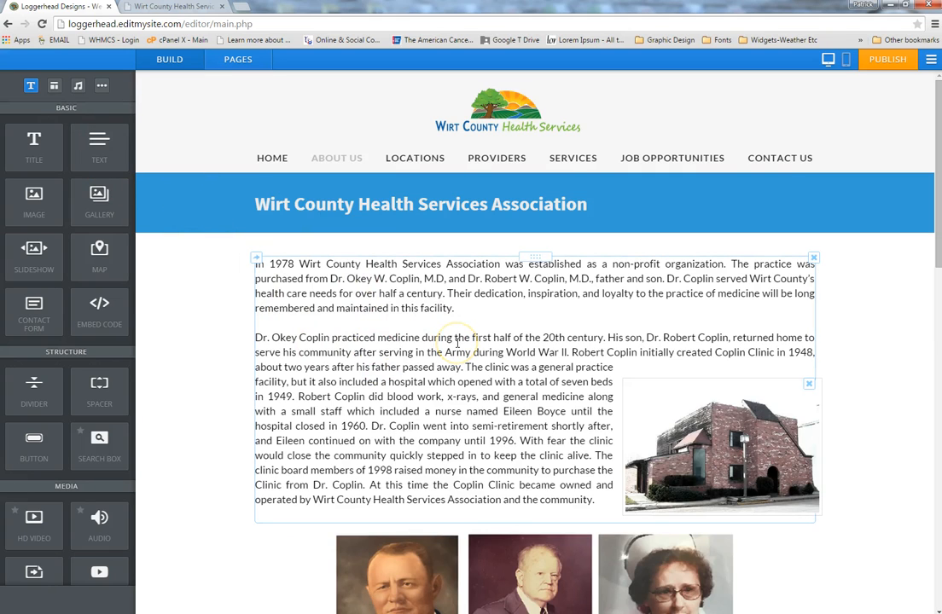
pyautogui.click(645, 396)
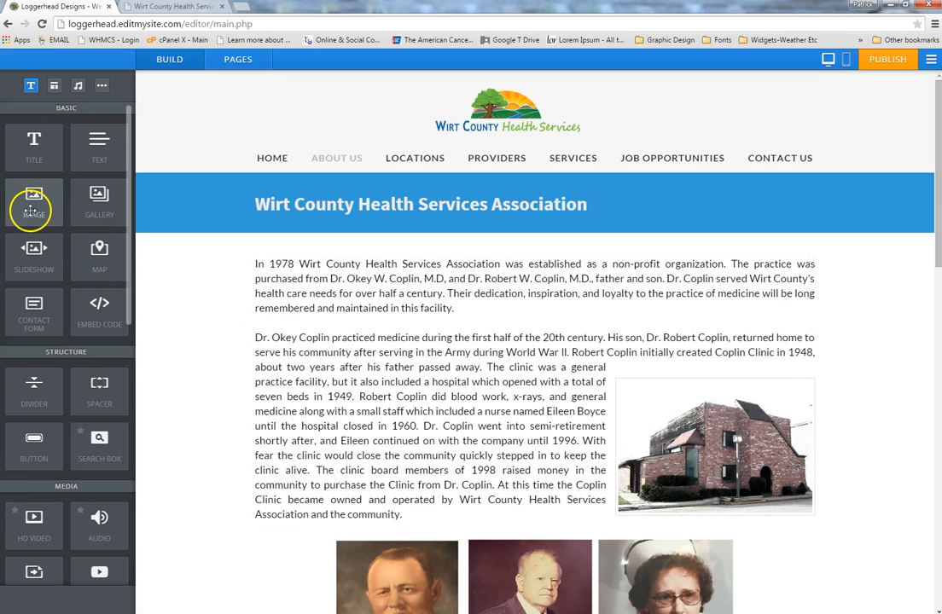
pyautogui.moveTo(30, 211); pyautogui.dragTo(44, 192)
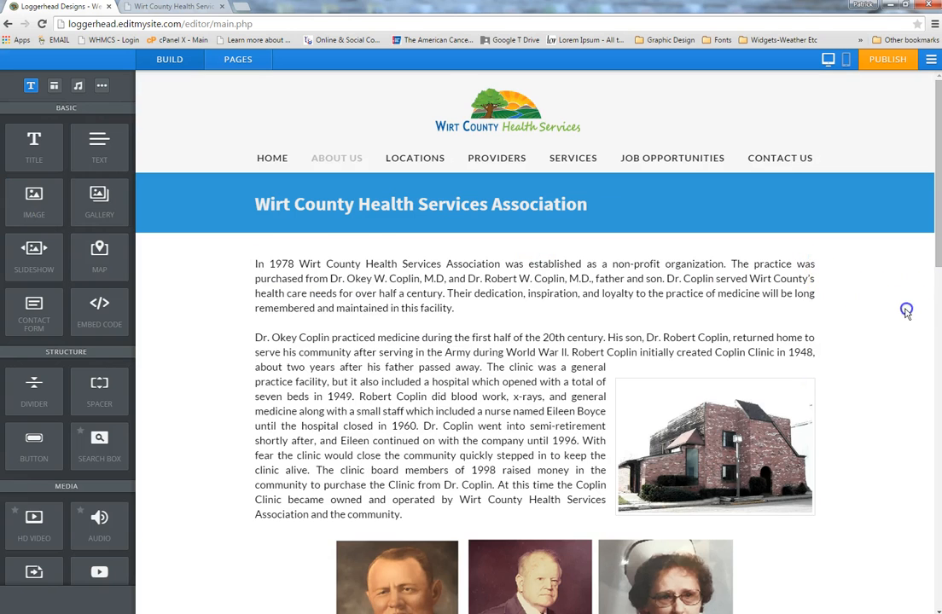
pyautogui.scroll(-8, 907, 310)
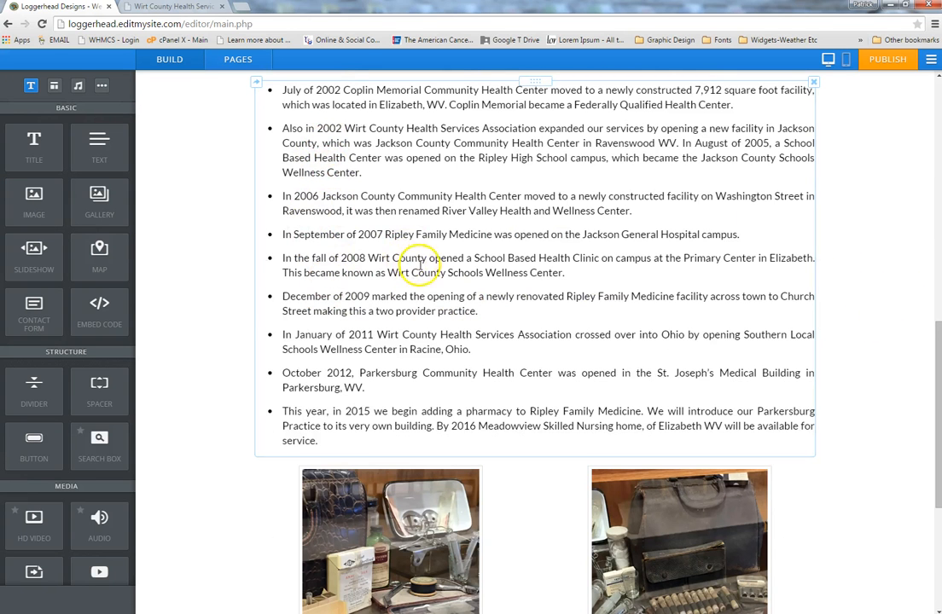
pyautogui.scroll(-3, 420, 265)
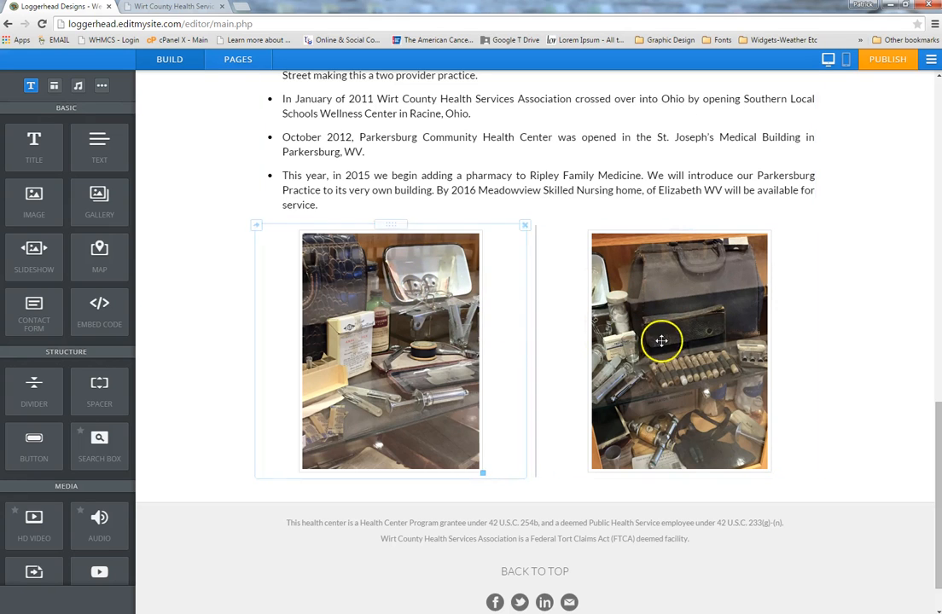
# Step: Check the Lightbox option of the first medical equipment photo and turn on Lightbox for the black medical bag photo
pyautogui.click(421, 282)
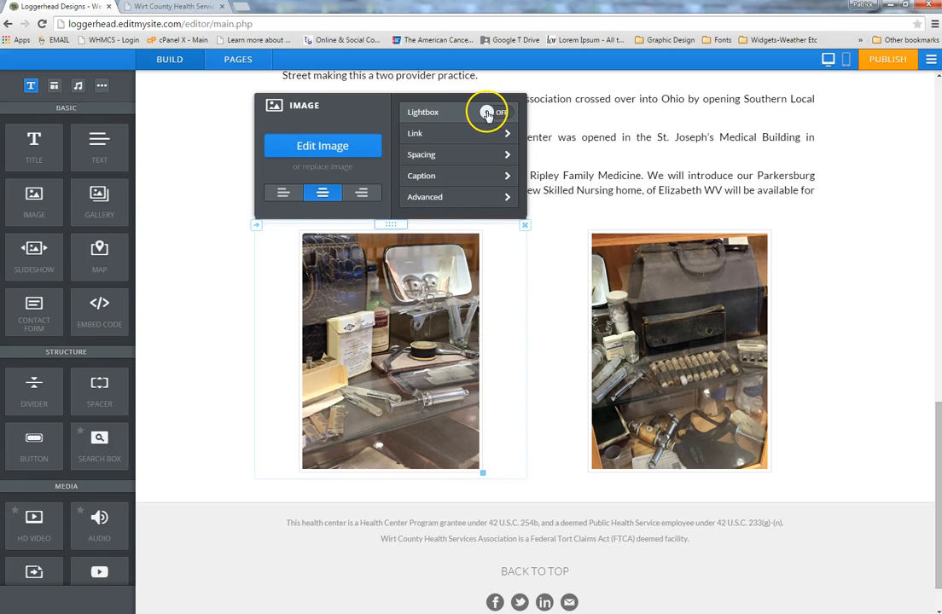
pyautogui.click(659, 344)
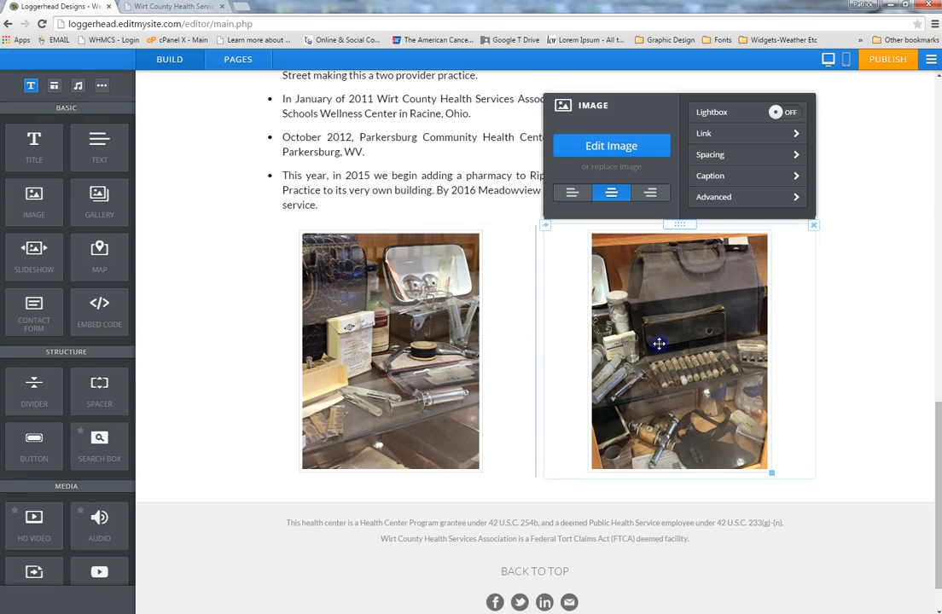
pyautogui.click(778, 114)
pyautogui.click(873, 337)
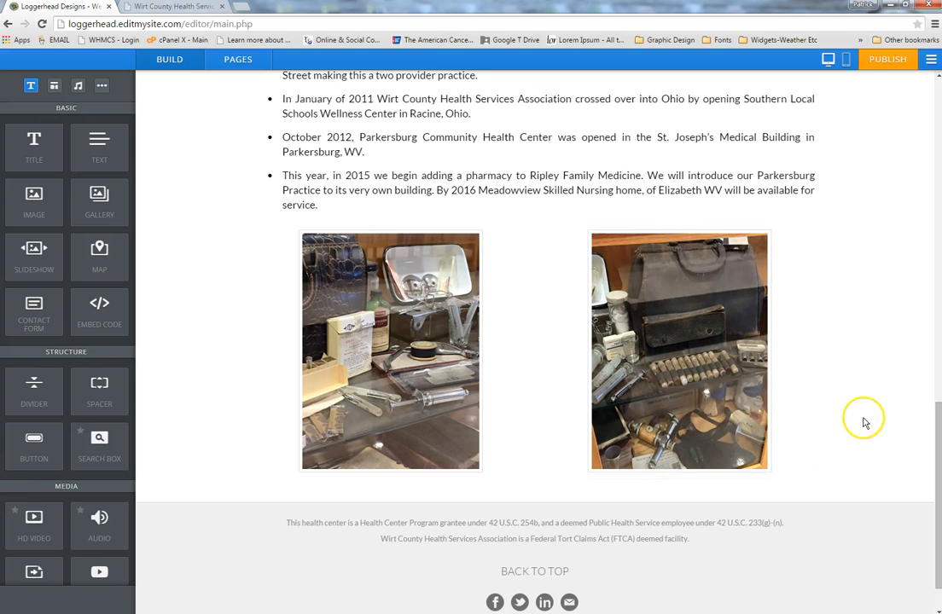
# Step: Look at the Locations and Providers pages, then return to Locations and examine its gallery of health centers
pyautogui.scroll(10, 864, 425)
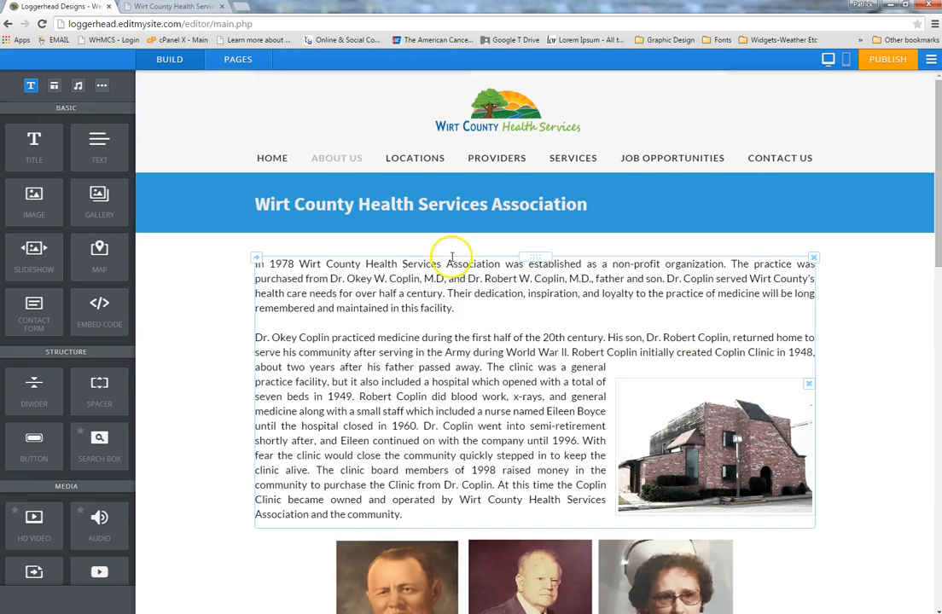
pyautogui.click(419, 161)
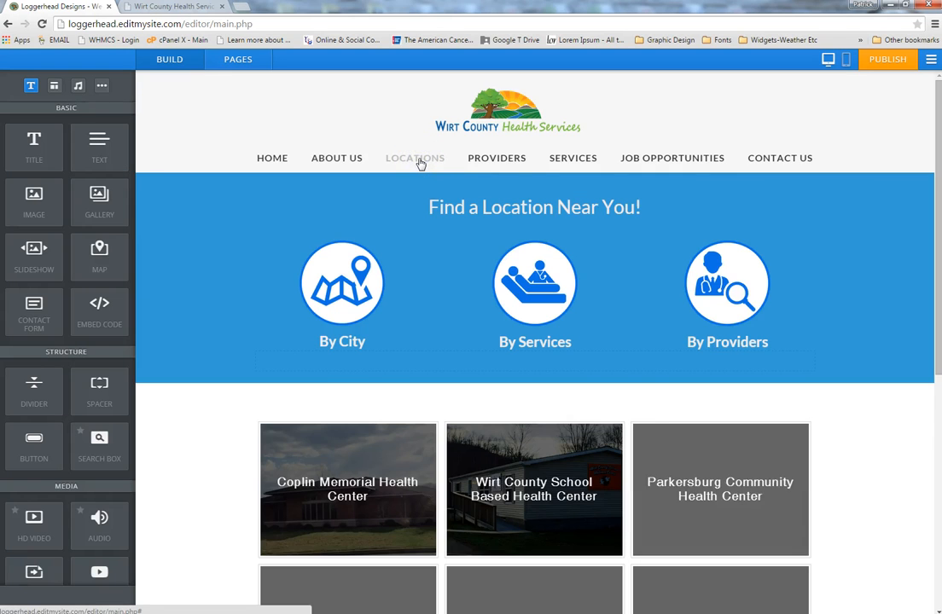
pyautogui.click(510, 162)
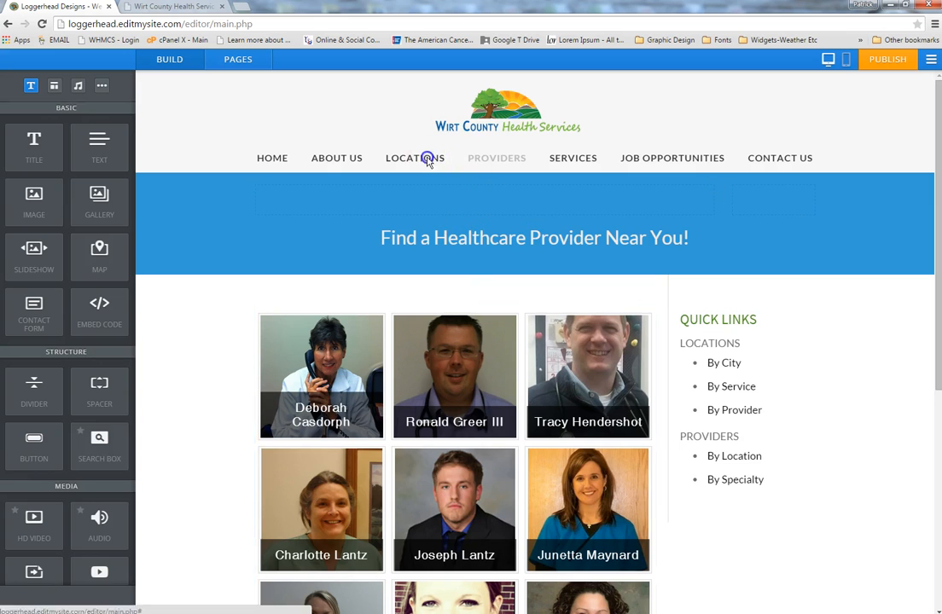
pyautogui.click(427, 158)
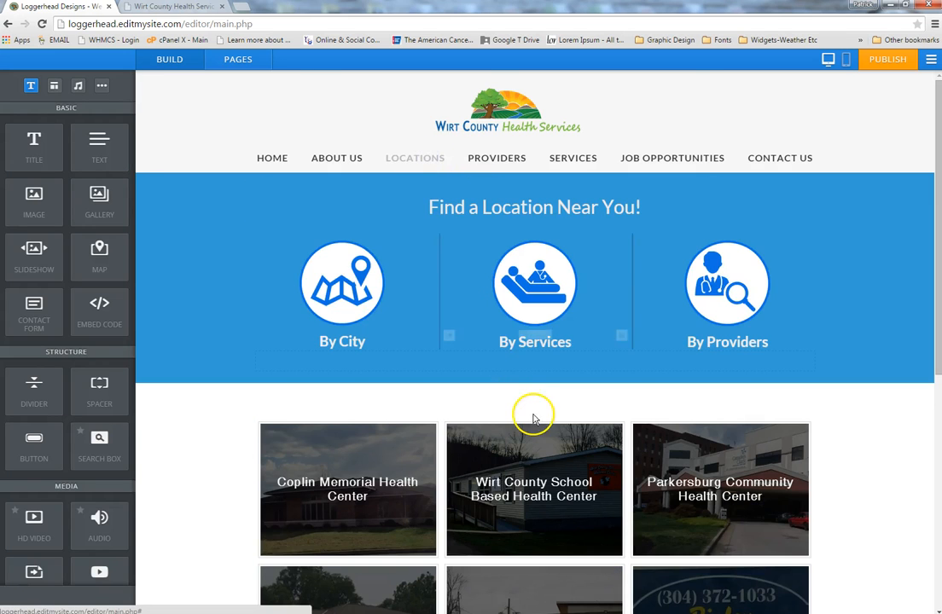
pyautogui.scroll(-3, 532, 415)
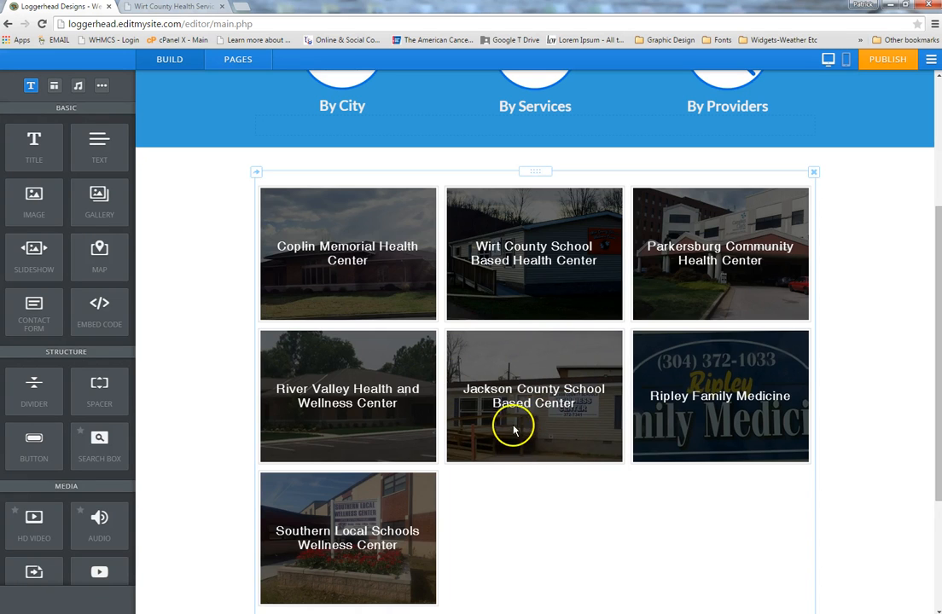
pyautogui.moveTo(92, 203)
pyautogui.mouseDown()
pyautogui.moveTo(295, 204)
pyautogui.moveTo(116, 223)
pyautogui.moveTo(96, 205)
pyautogui.mouseUp()
pyautogui.click(570, 324)
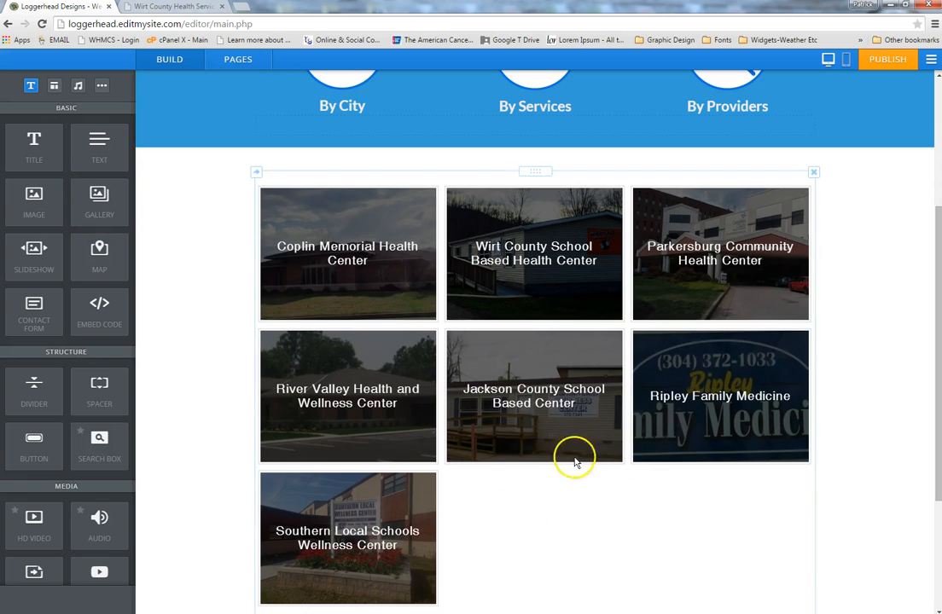
# Step: Examine how to upload more images to the Locations gallery from the computer, and close the upload without adding any
pyautogui.click(576, 489)
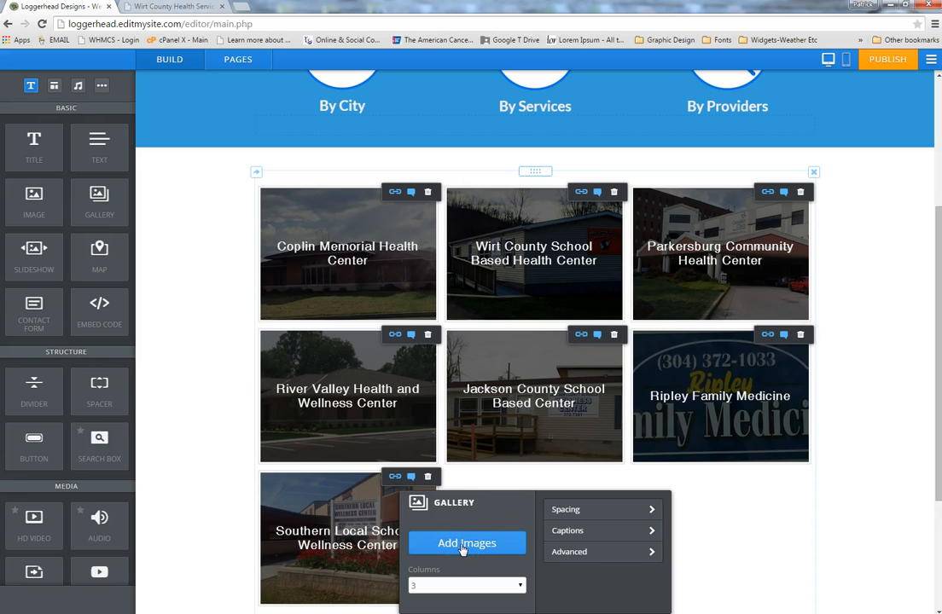
pyautogui.click(499, 549)
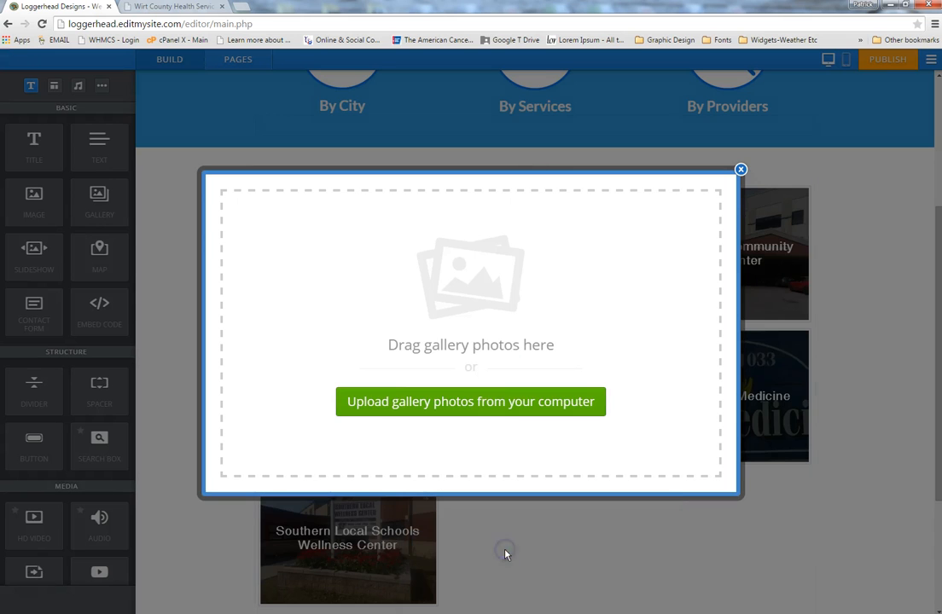
pyautogui.click(500, 402)
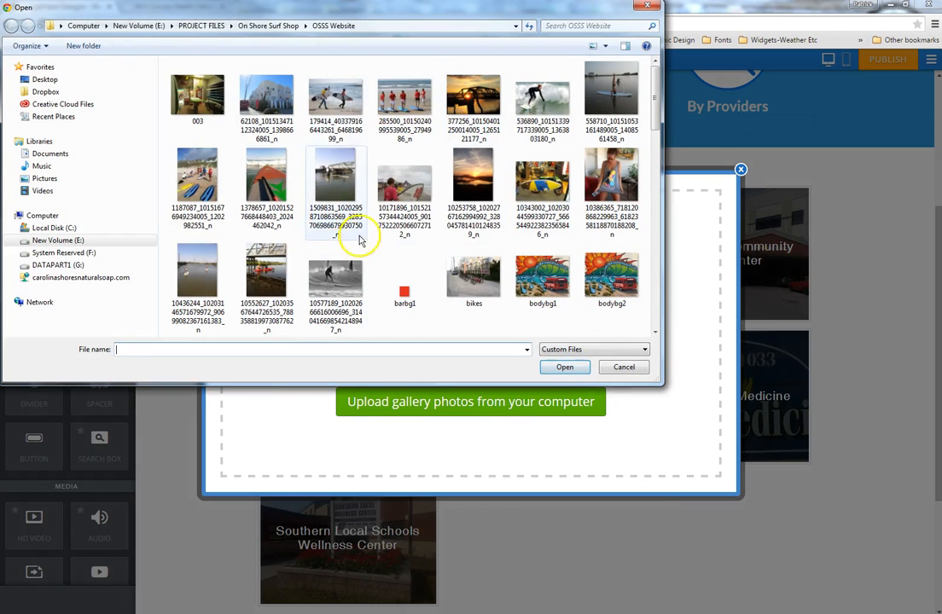
pyautogui.click(648, 8)
pyautogui.click(740, 169)
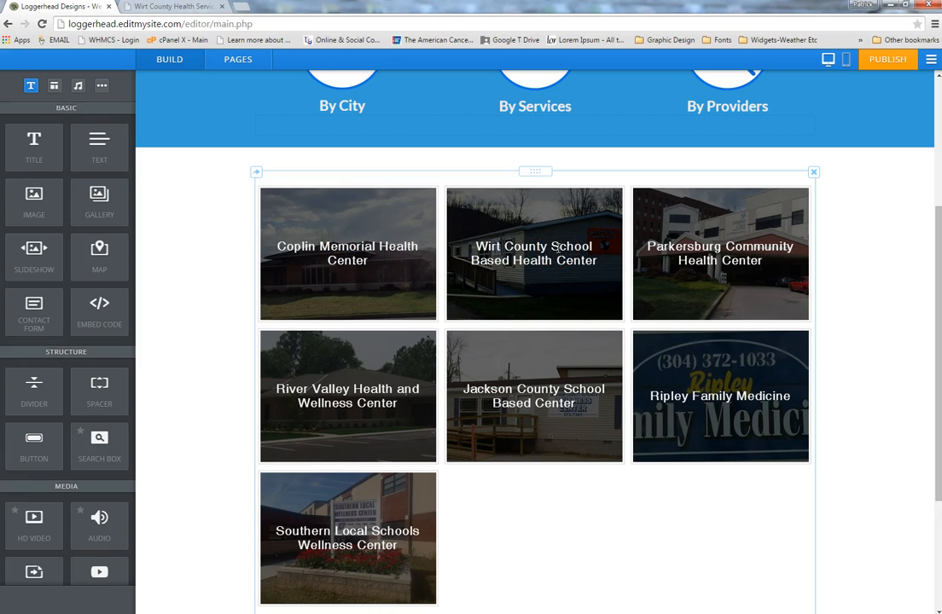
# Step: Try a four-column layout for the Locations gallery and set it back to 3 columns
pyautogui.click(497, 484)
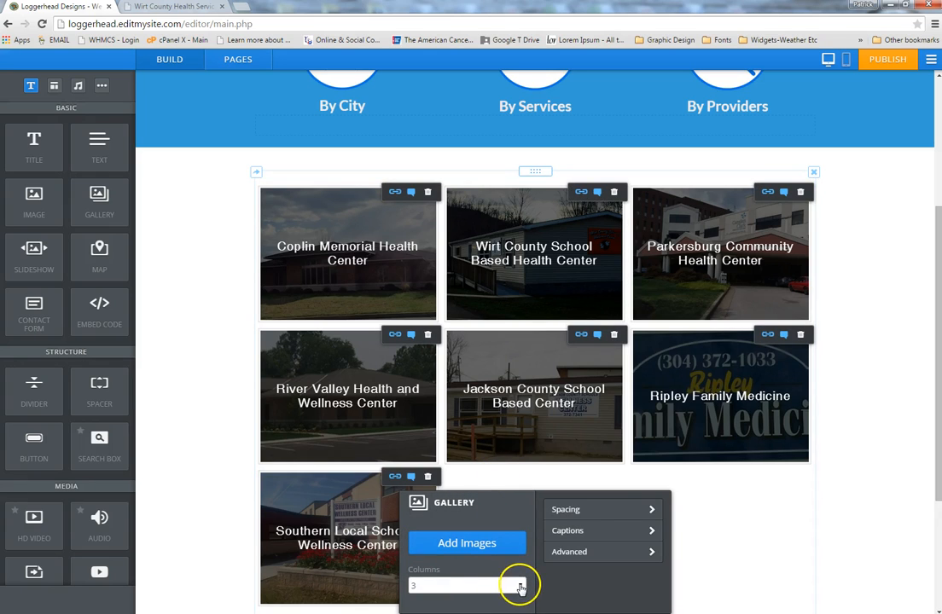
pyautogui.click(521, 587)
pyautogui.click(465, 551)
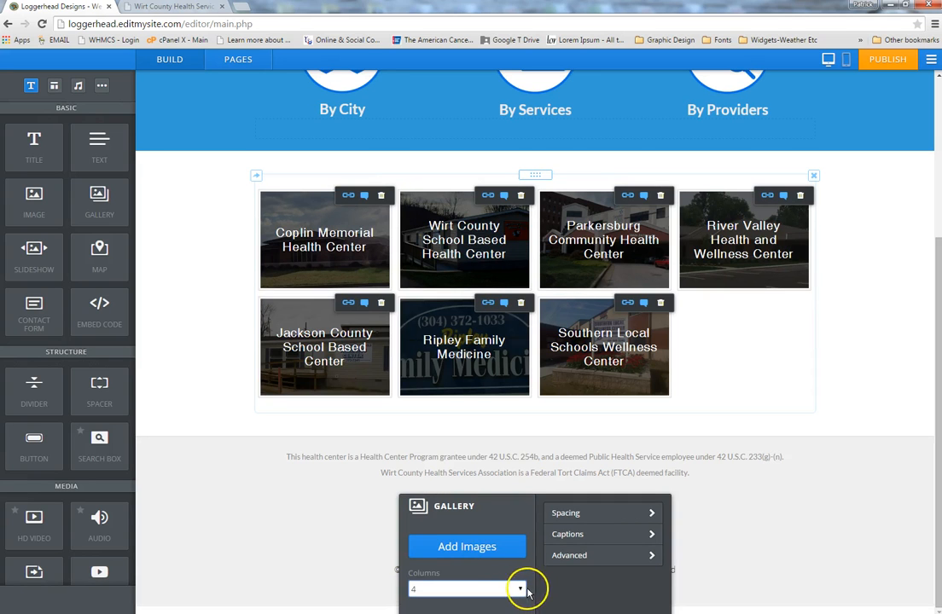
pyautogui.click(523, 590)
pyautogui.click(478, 550)
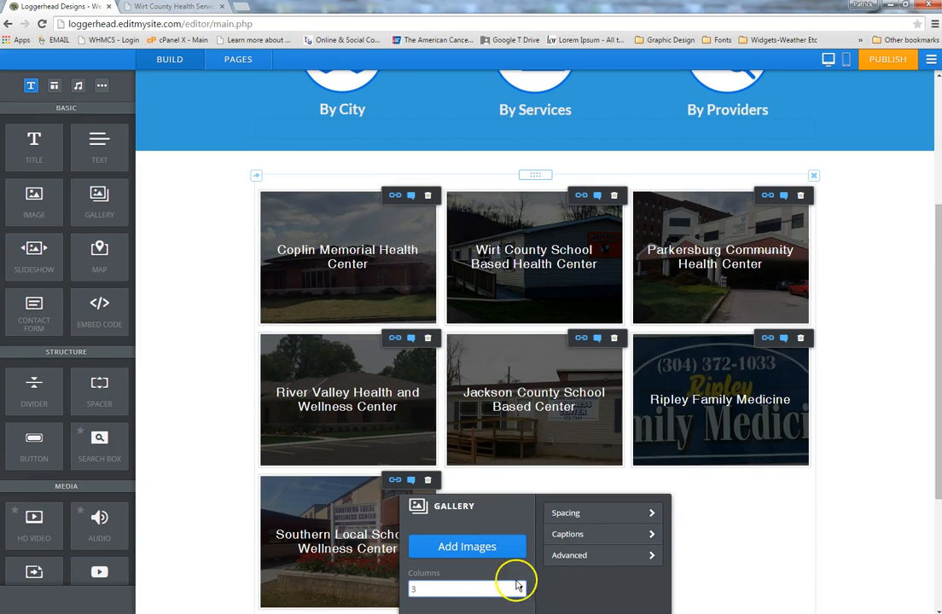
# Step: Try the Lightbox Only caption display for the Locations gallery and set it back to Lightbox & Thumbnails
pyautogui.click(599, 535)
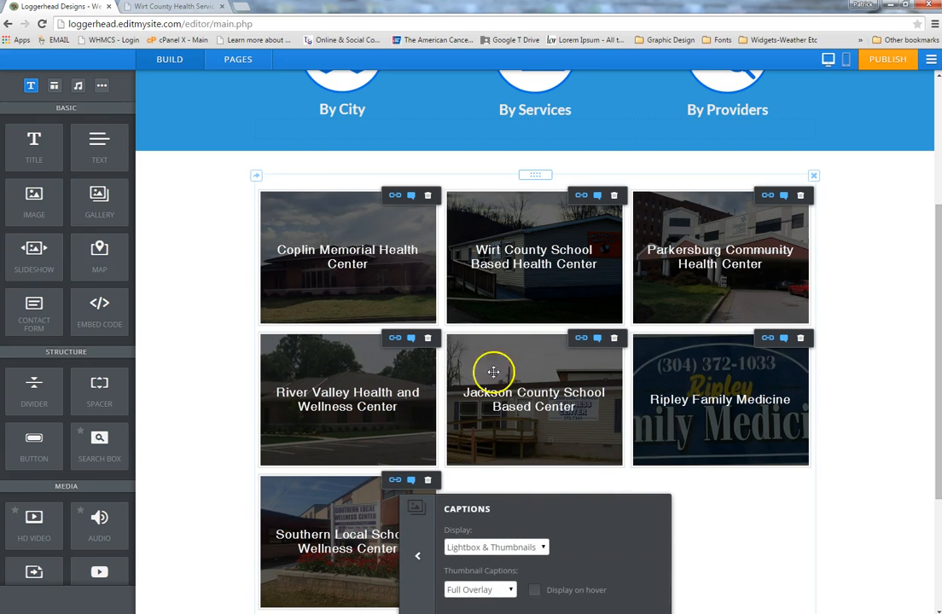
pyautogui.click(544, 553)
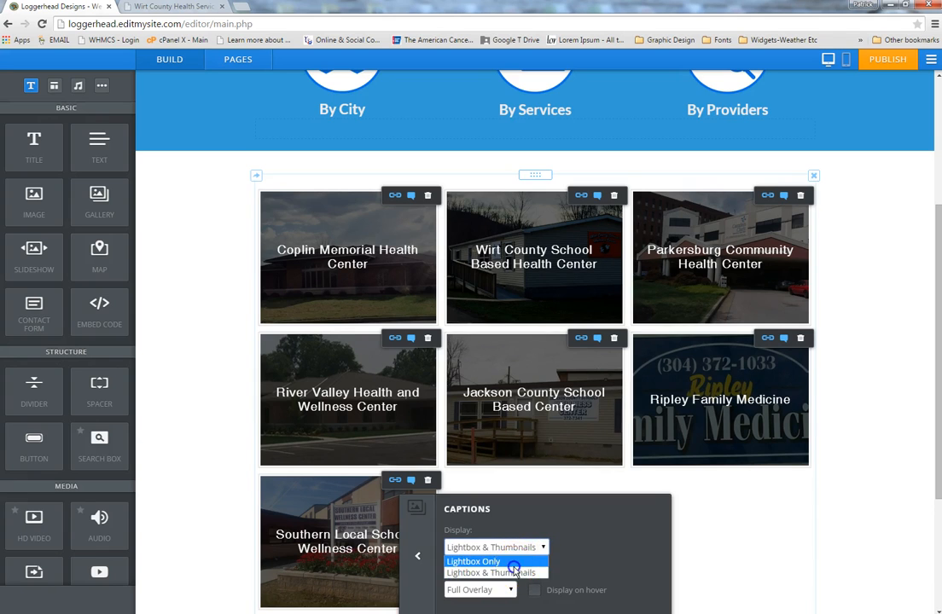
pyautogui.click(509, 563)
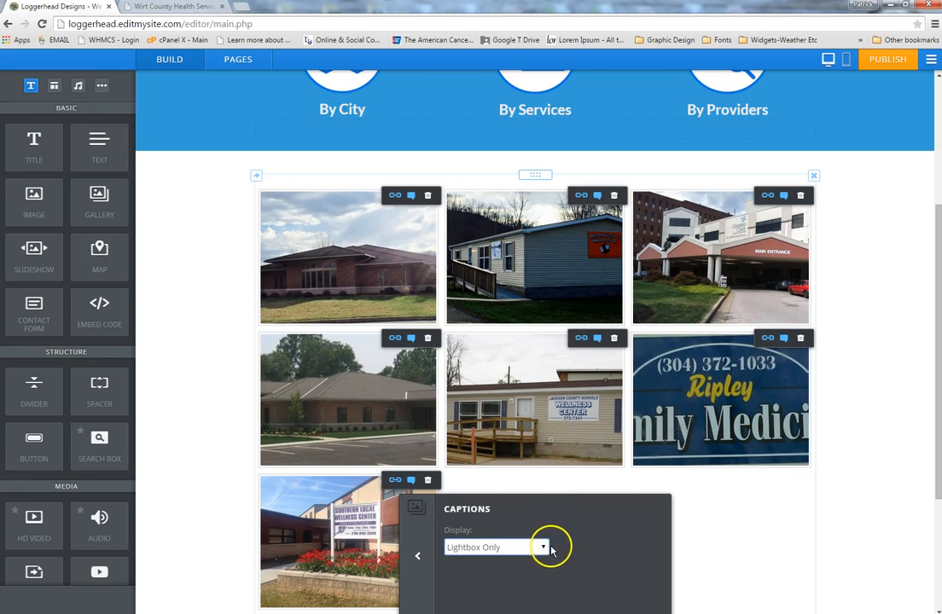
pyautogui.click(540, 547)
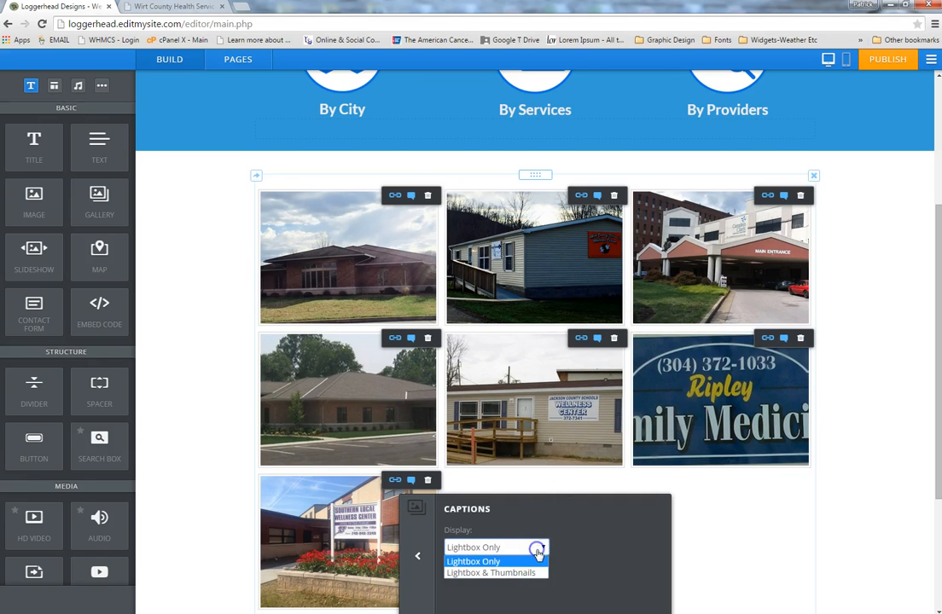
pyautogui.click(495, 574)
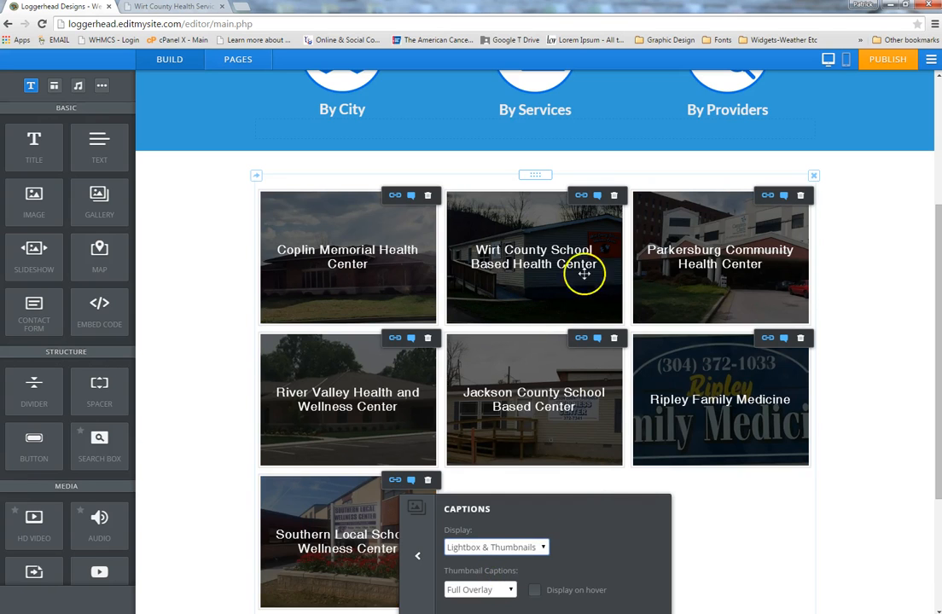
# Step: Try the Partial Overlay thumbnail captions for the Locations gallery and set them back to Full Overlay
pyautogui.click(510, 591)
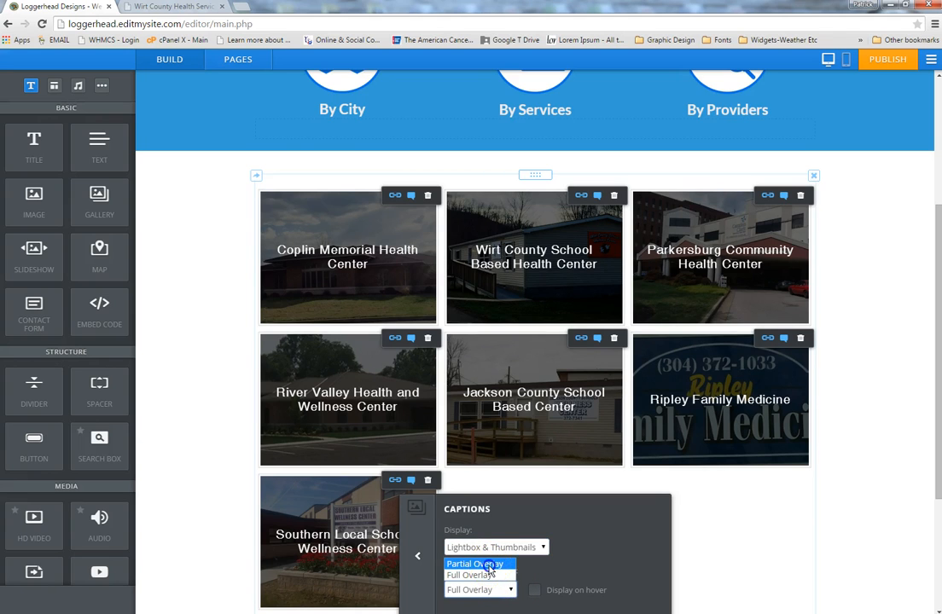
pyautogui.click(490, 565)
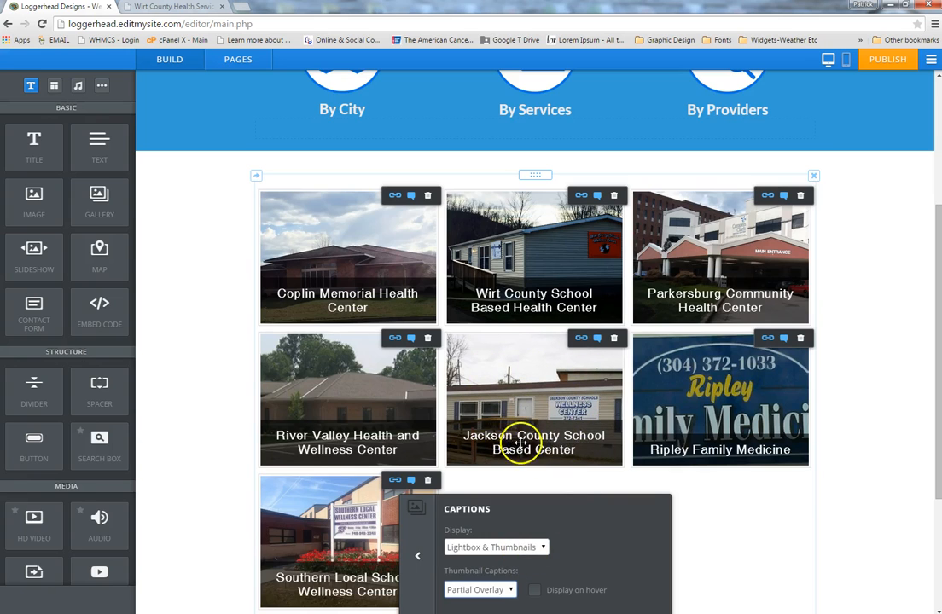
pyautogui.click(512, 590)
pyautogui.click(495, 578)
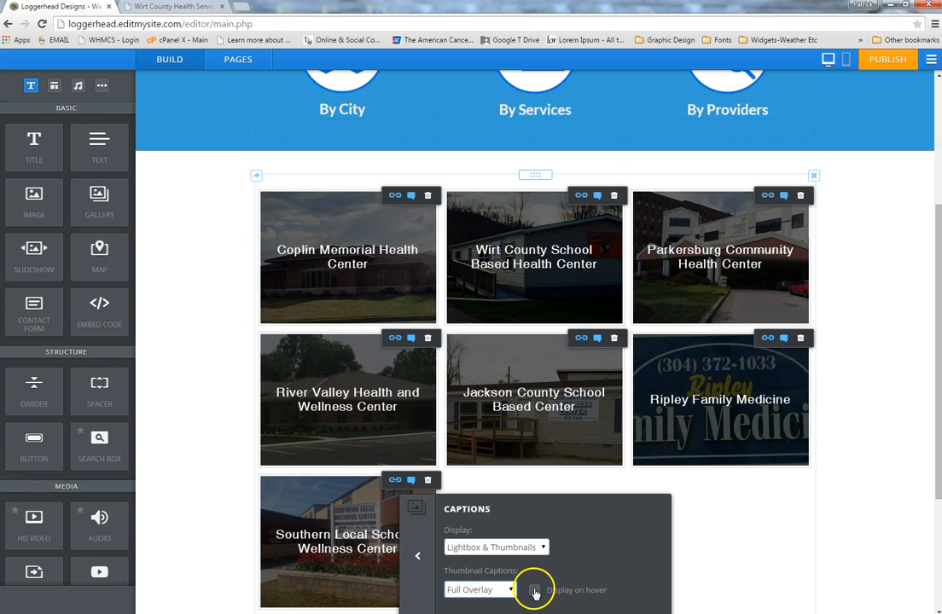
# Step: Try displaying the gallery captions only on hover, turn the option back off, and return to the main gallery settings
pyautogui.click(534, 591)
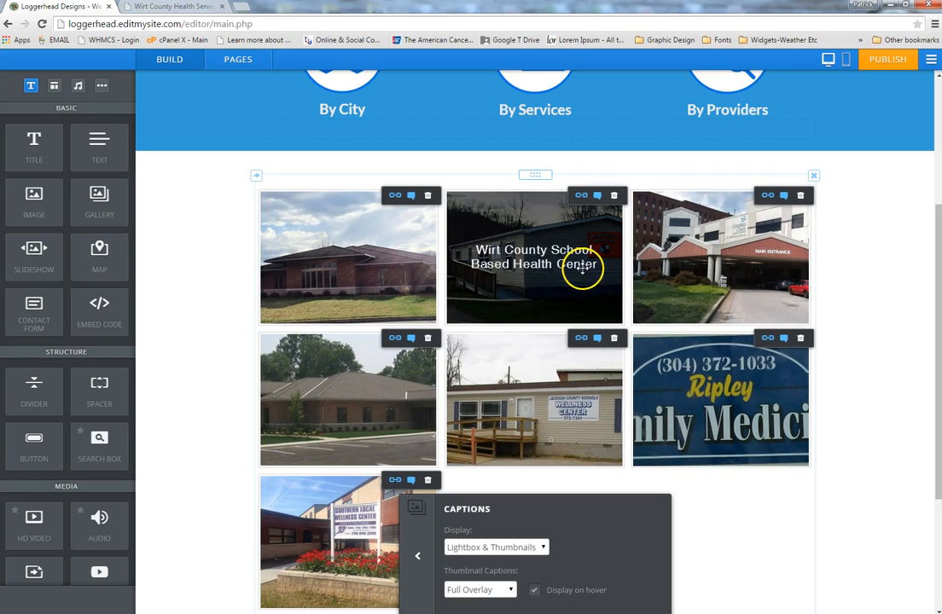
pyautogui.click(535, 592)
pyautogui.click(422, 559)
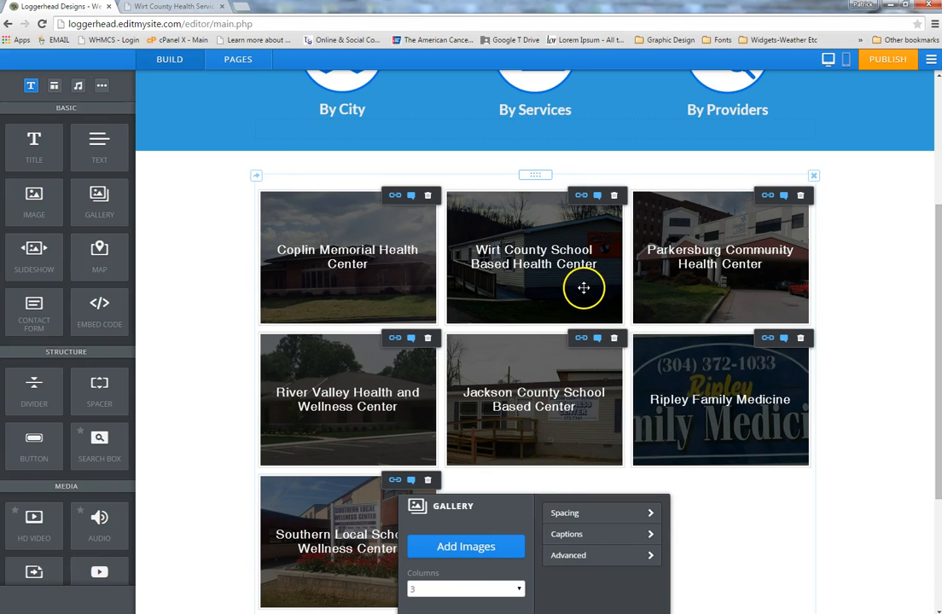
# Step: Examine the caption and page link of the Wirt County School Based Health Center image, and close both without changes
pyautogui.click(597, 198)
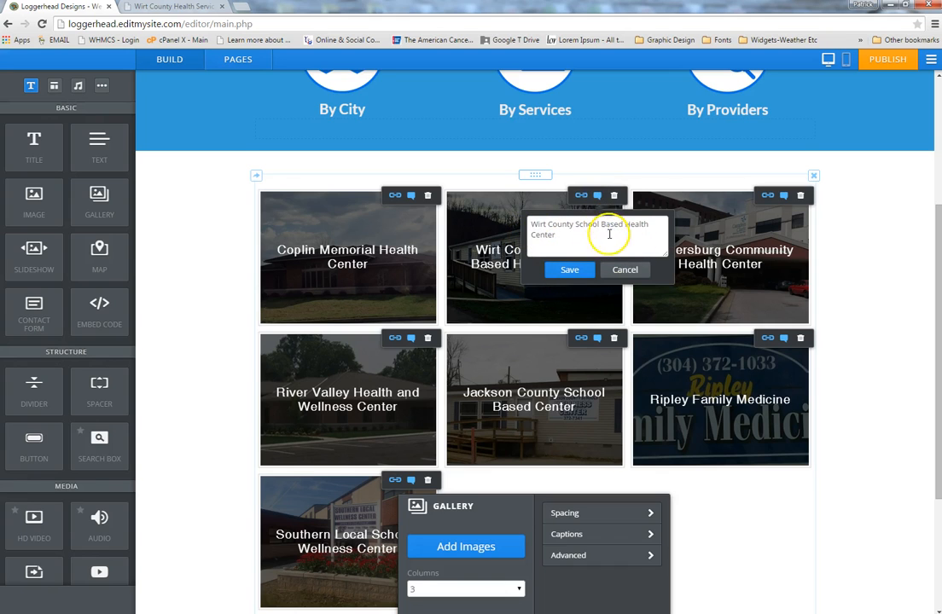
pyautogui.click(582, 198)
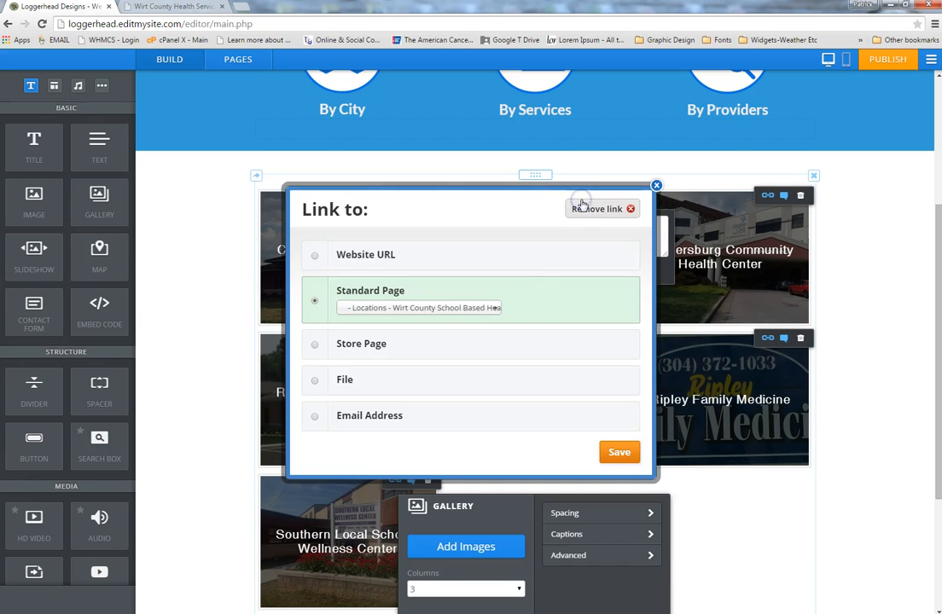
pyautogui.click(493, 307)
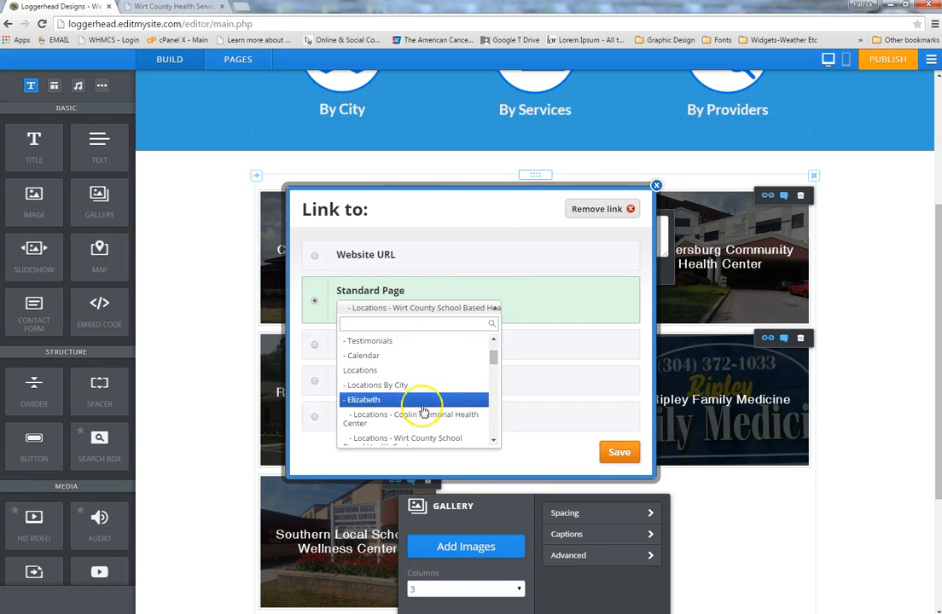
pyautogui.click(654, 186)
pyautogui.click(654, 186)
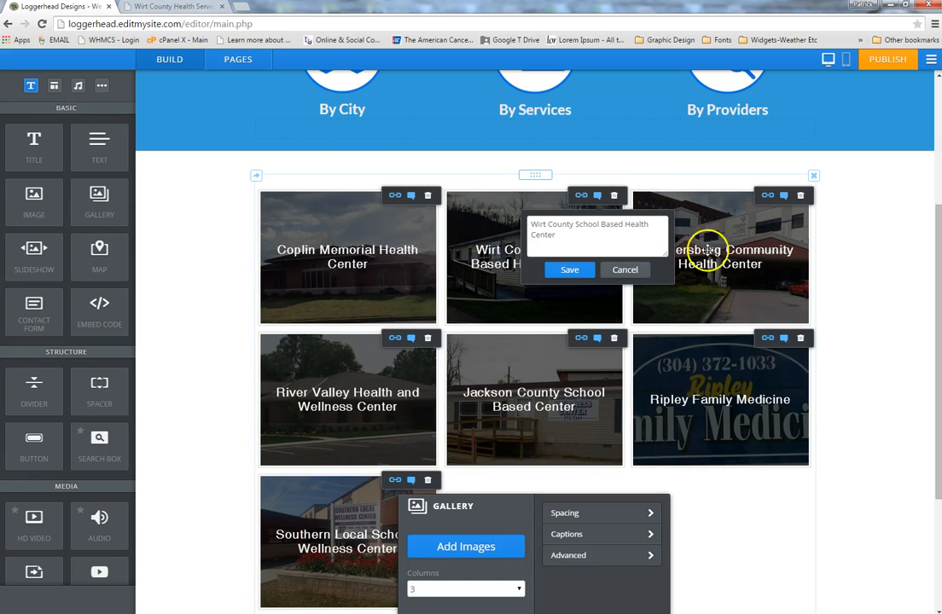
pyautogui.click(881, 323)
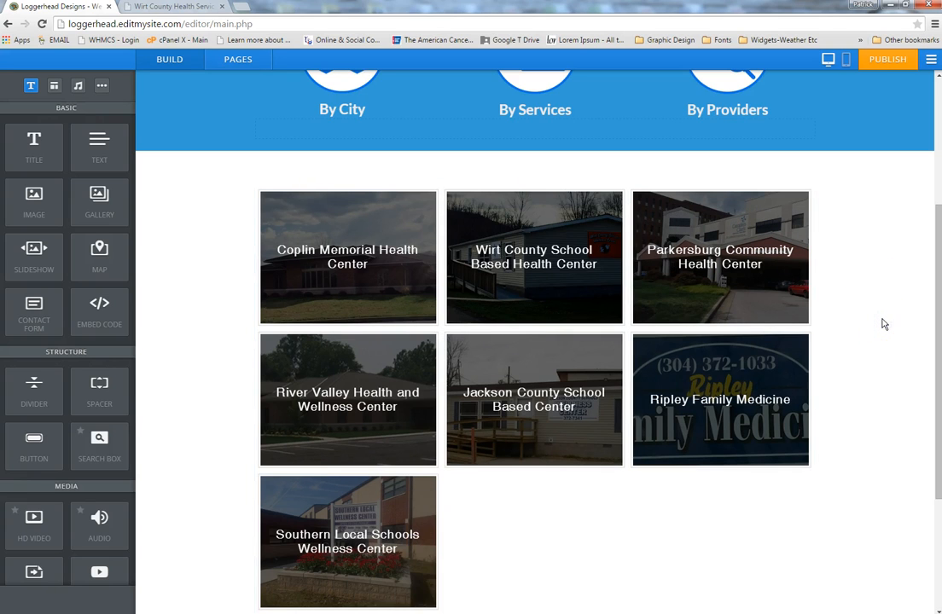
# Step: Find the "Locations - Wirt County School Based Health Center" page under Elizabeth in the page list and open it for editing
pyautogui.scroll(3, 809, 328)
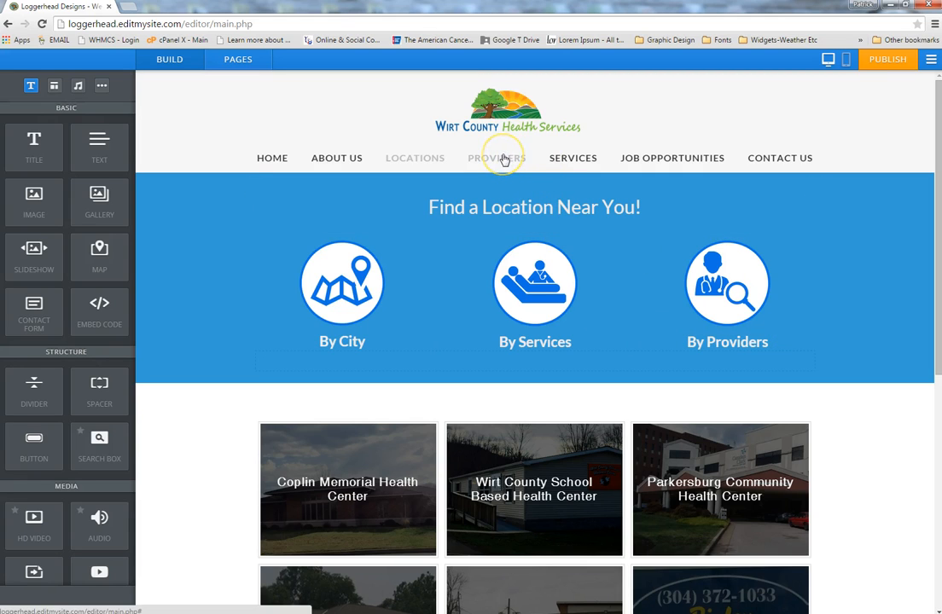
pyautogui.click(429, 165)
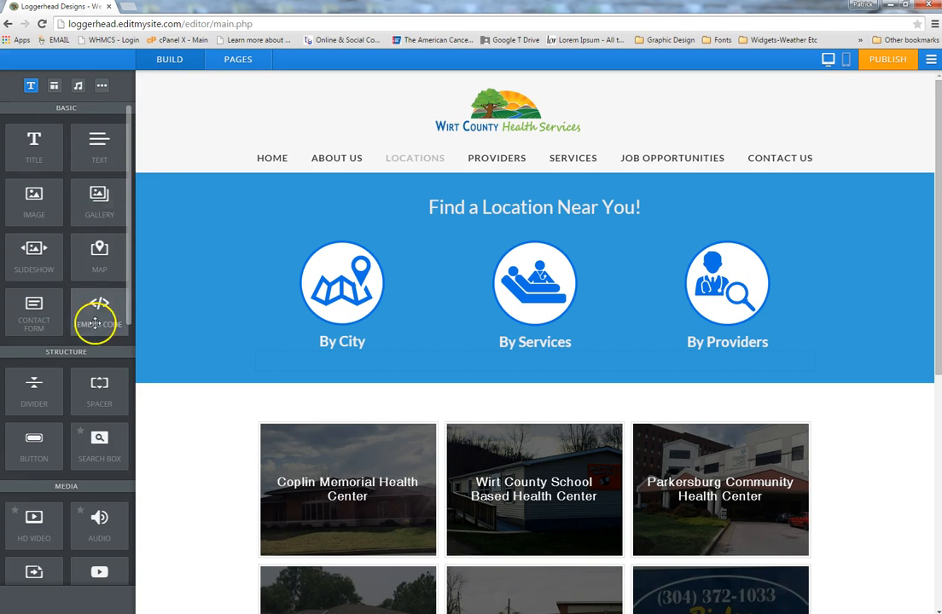
pyautogui.click(240, 61)
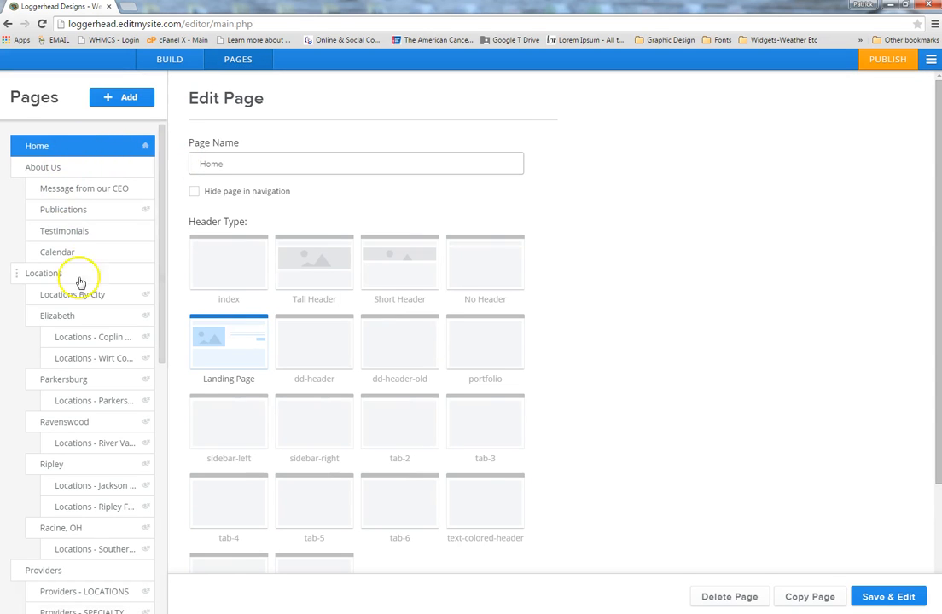
pyautogui.moveTo(157, 228); pyautogui.dragTo(158, 394)
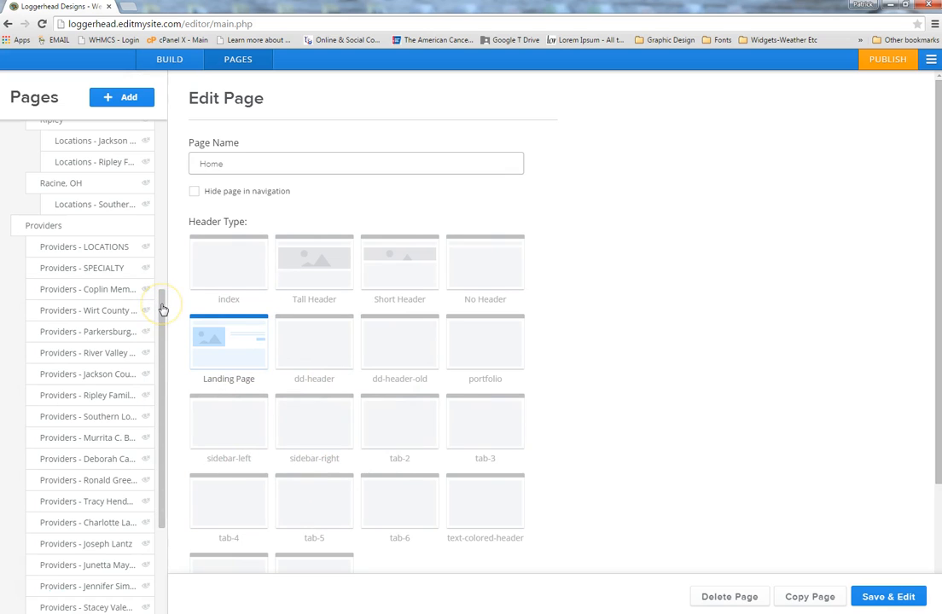
pyautogui.moveTo(163, 309); pyautogui.dragTo(177, 190)
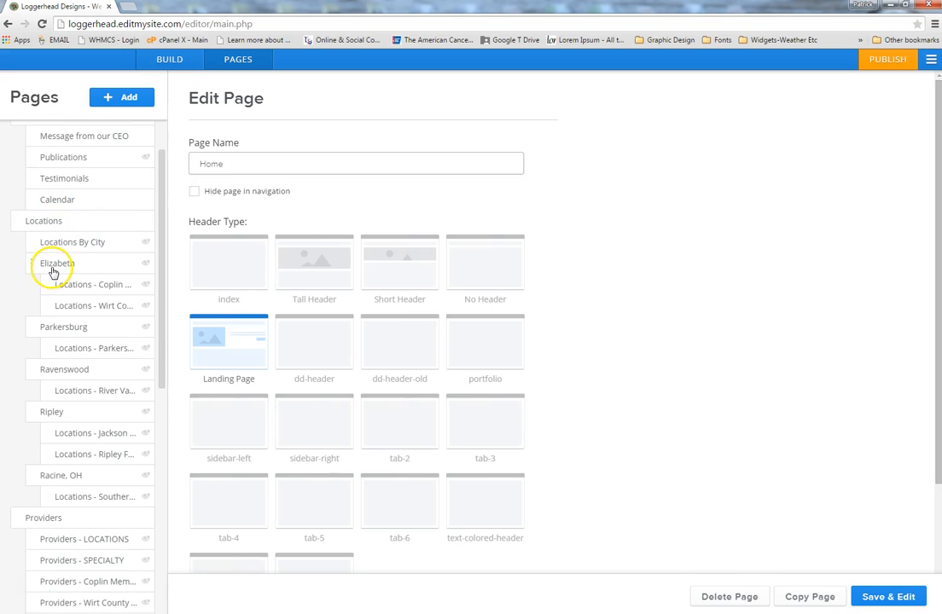
pyautogui.click(105, 314)
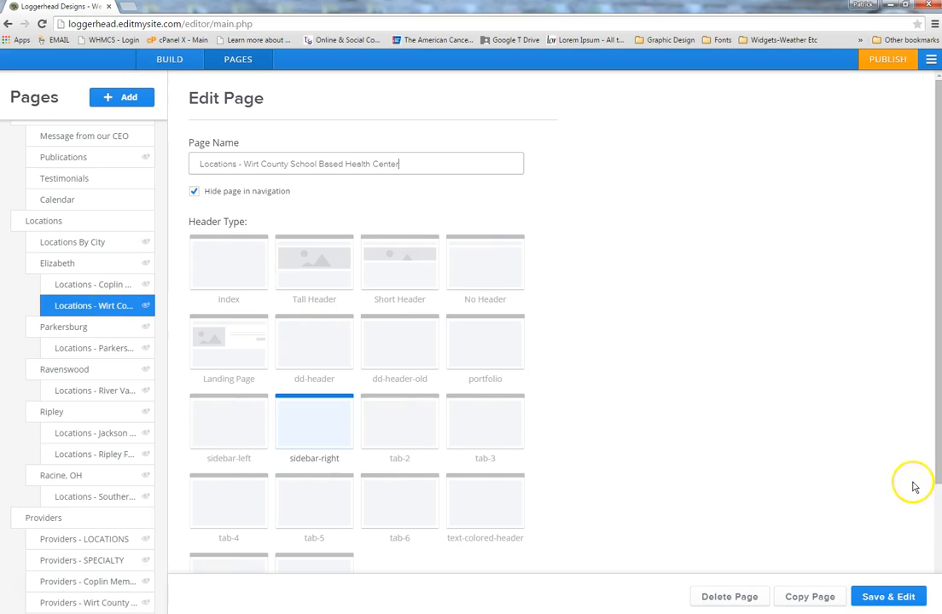
pyautogui.click(888, 600)
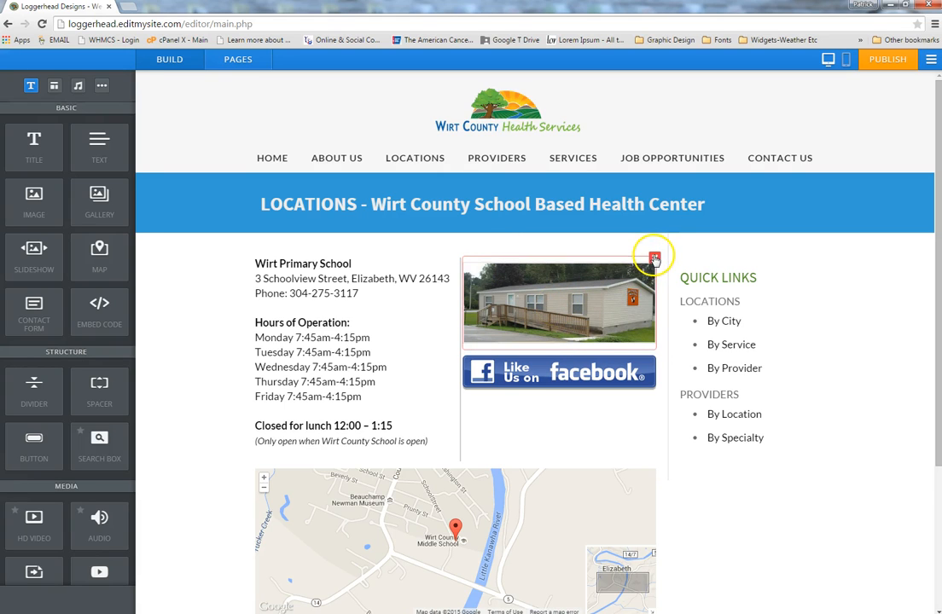
# Step: Try placing a new image element above the building photo, and delete it without uploading an image
pyautogui.moveTo(31, 207); pyautogui.dragTo(557, 276)
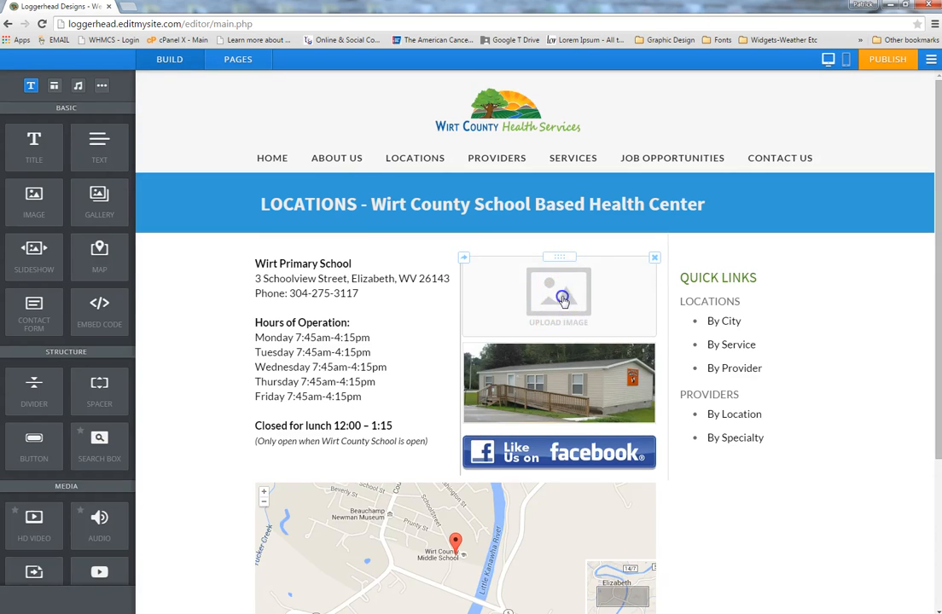
pyautogui.click(563, 298)
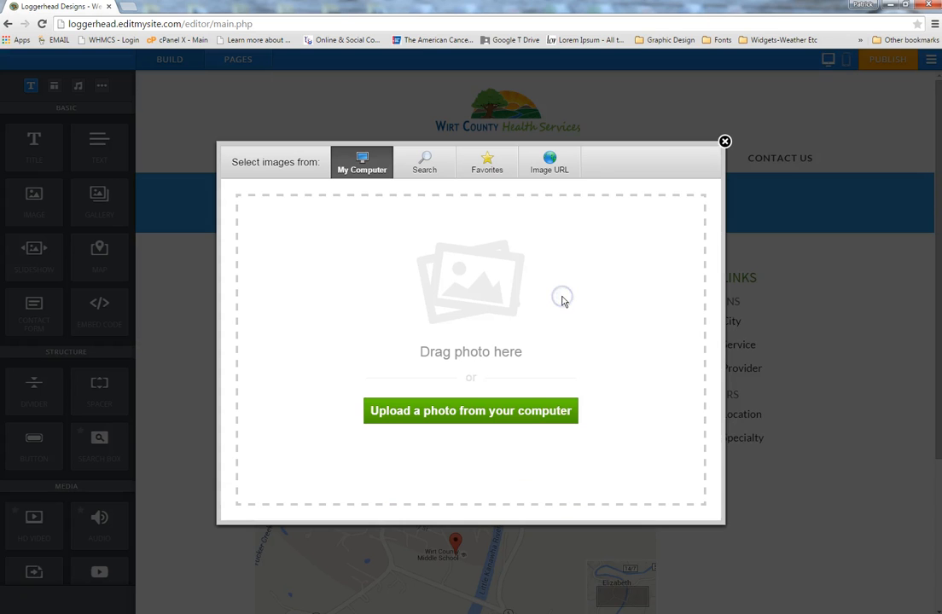
pyautogui.click(725, 142)
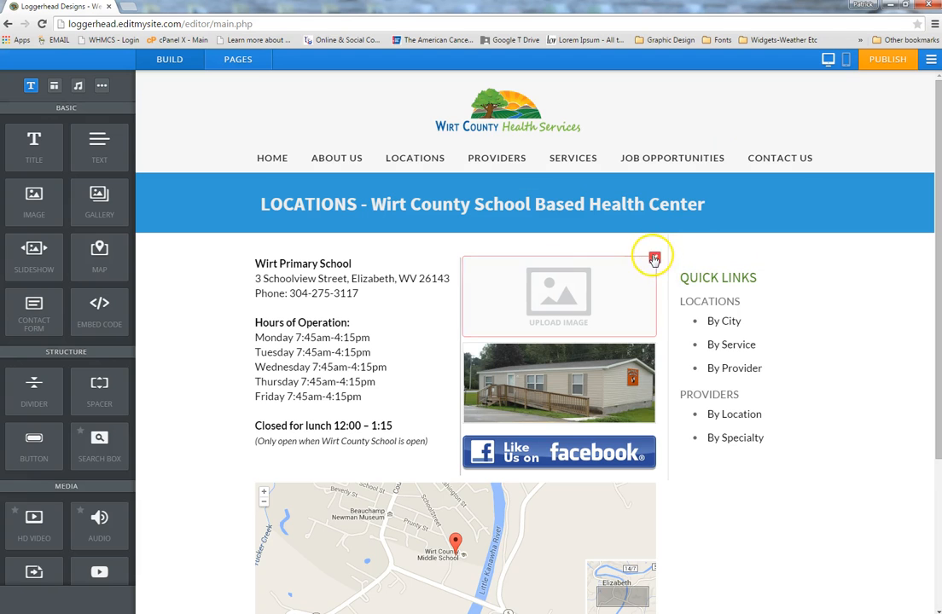
pyautogui.click(653, 256)
pyautogui.click(638, 222)
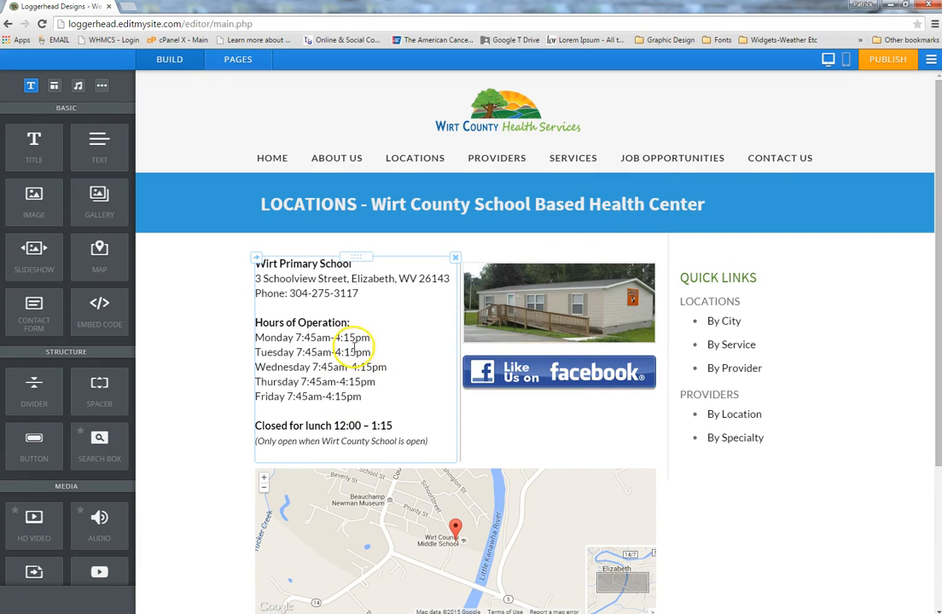
# Step: Look at the editable hours-of-operation text and the address and zoom settings of the map, leaving both as they are
pyautogui.click(353, 346)
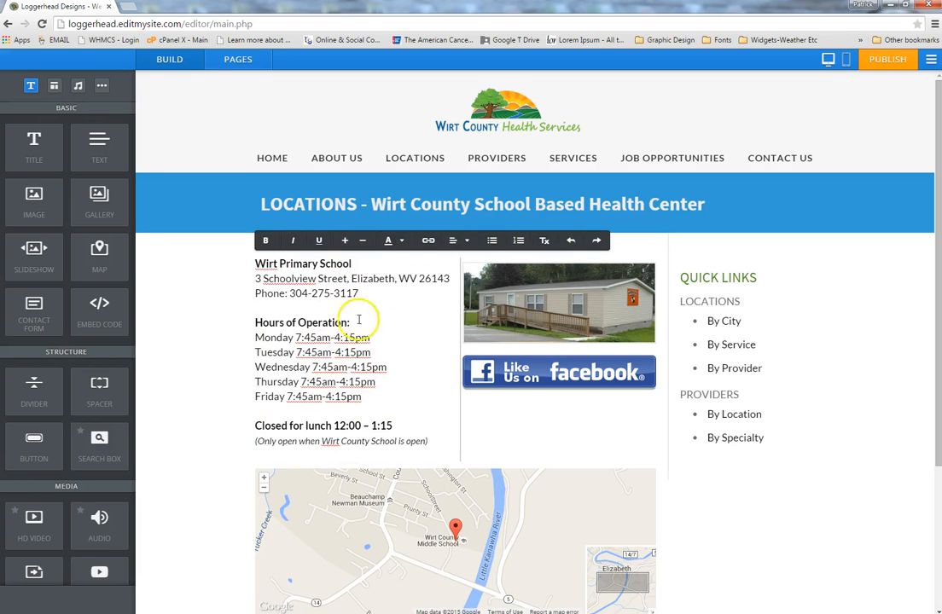
pyautogui.click(222, 412)
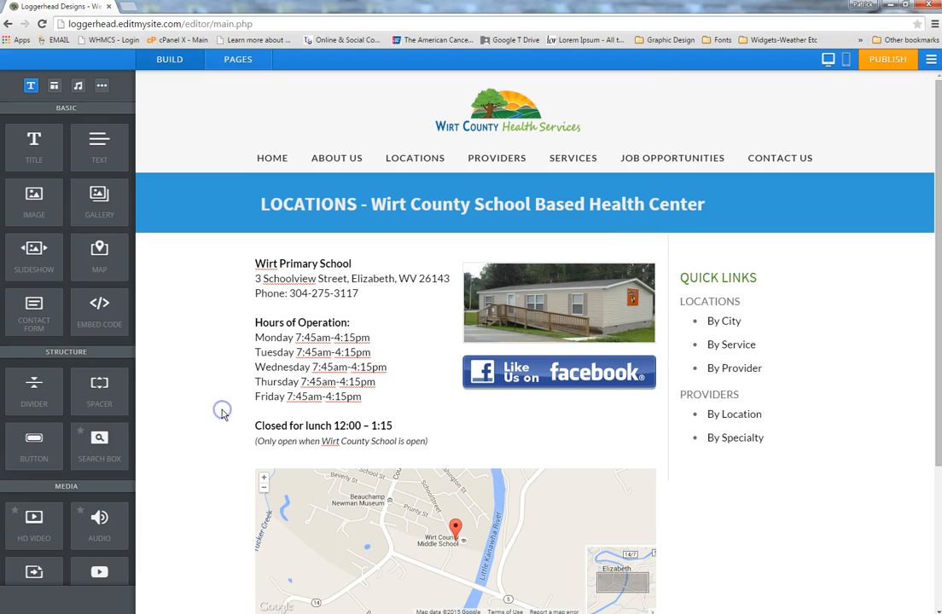
pyautogui.scroll(-2, 221, 415)
pyautogui.click(284, 379)
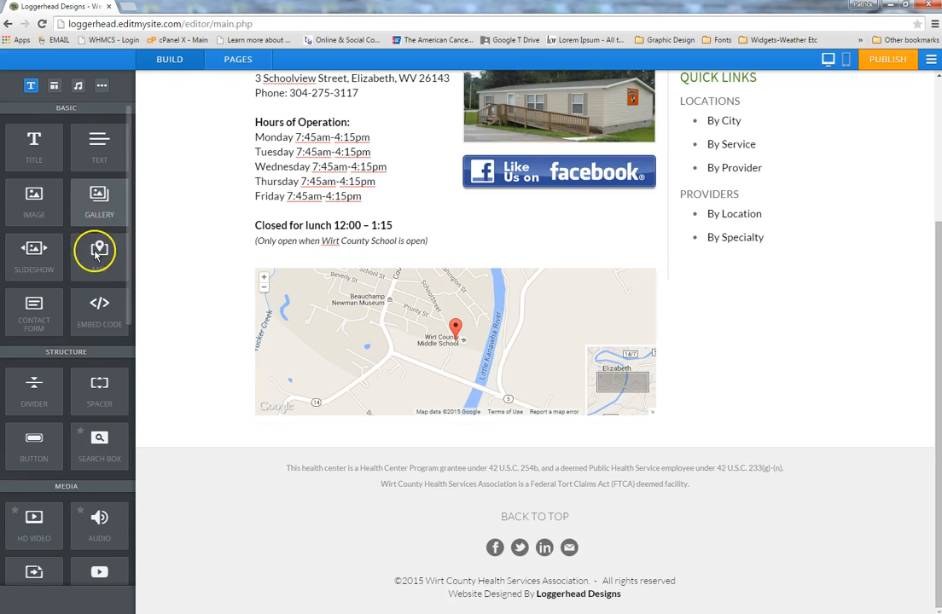
pyautogui.moveTo(96, 261); pyautogui.dragTo(523, 324)
pyautogui.click(527, 311)
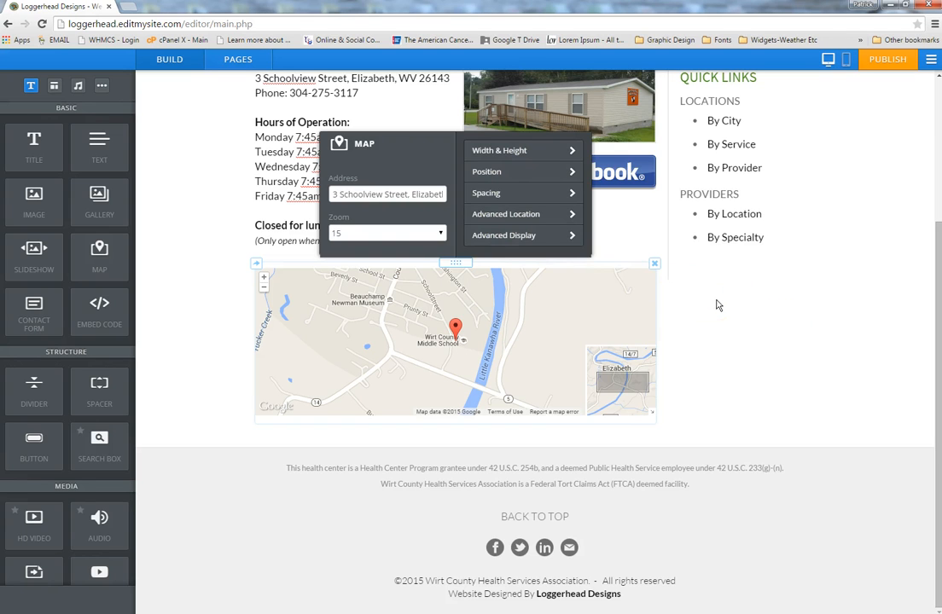
pyautogui.click(718, 305)
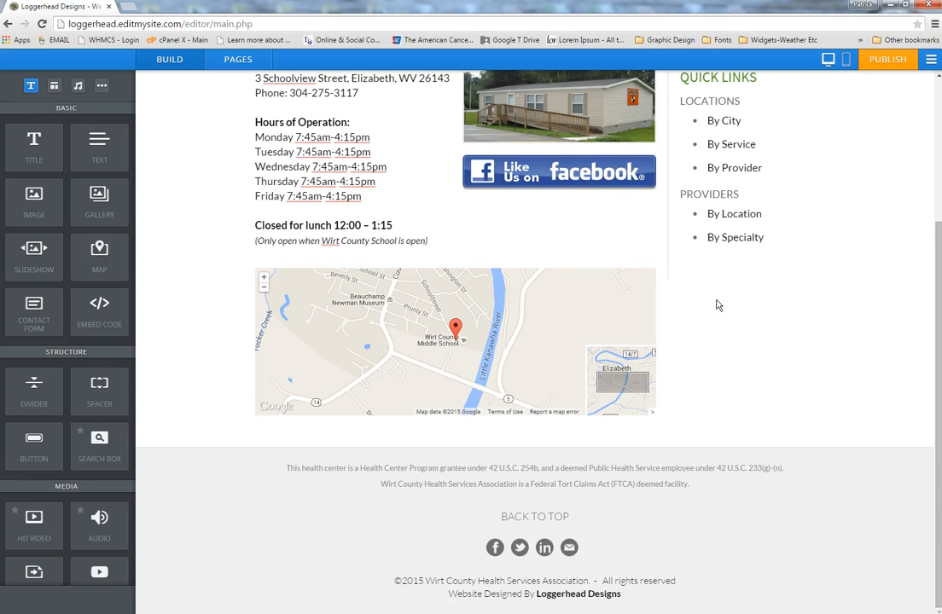
# Step: Examine the website link of the Facebook image below the building photo, and save it without changes
pyautogui.scroll(3, 718, 306)
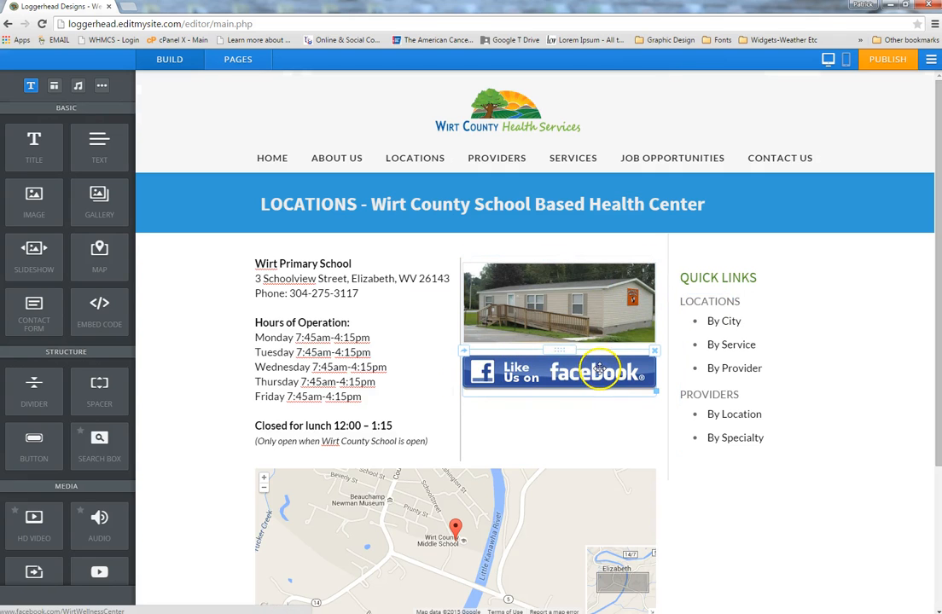
pyautogui.click(542, 373)
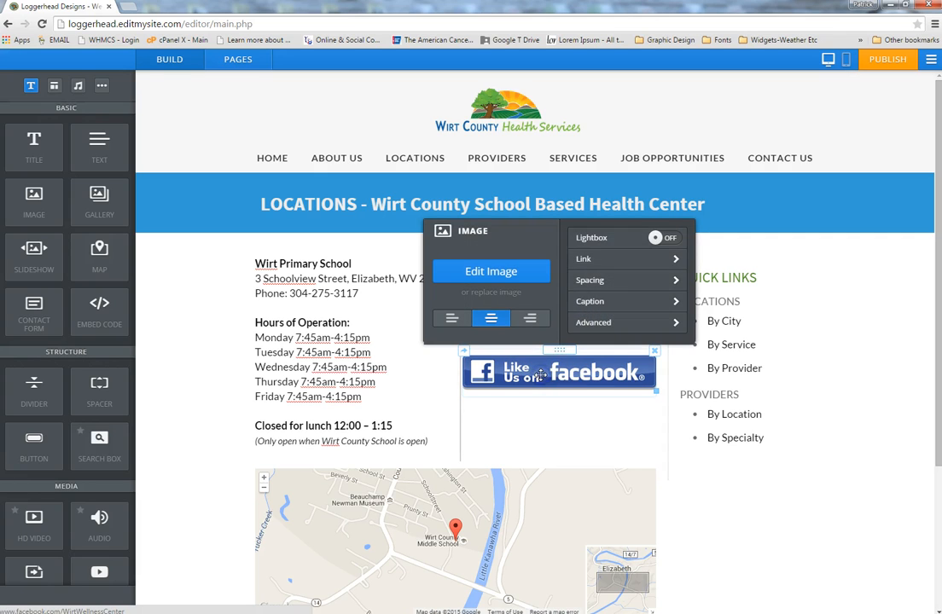
pyautogui.click(608, 259)
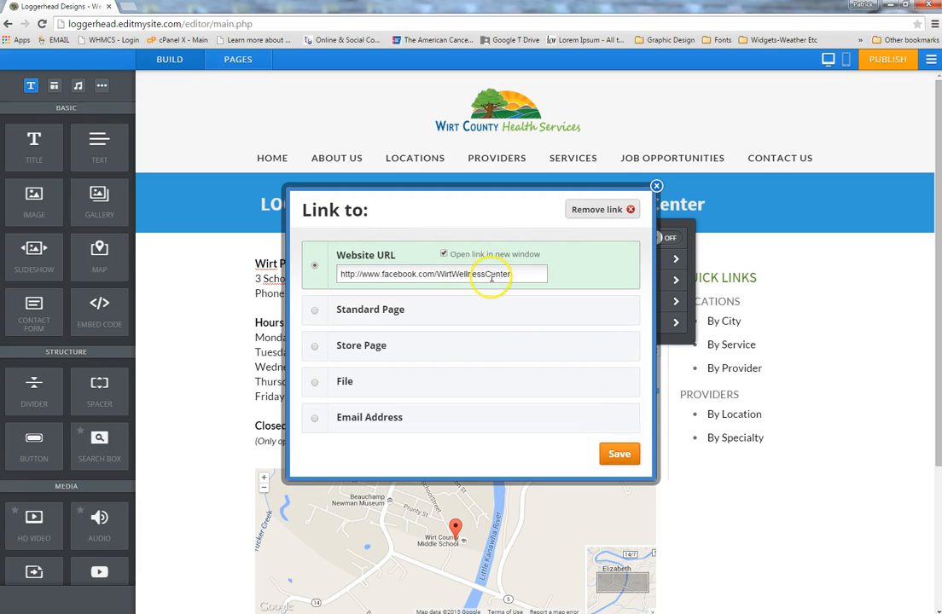
pyautogui.click(620, 453)
pyautogui.click(840, 354)
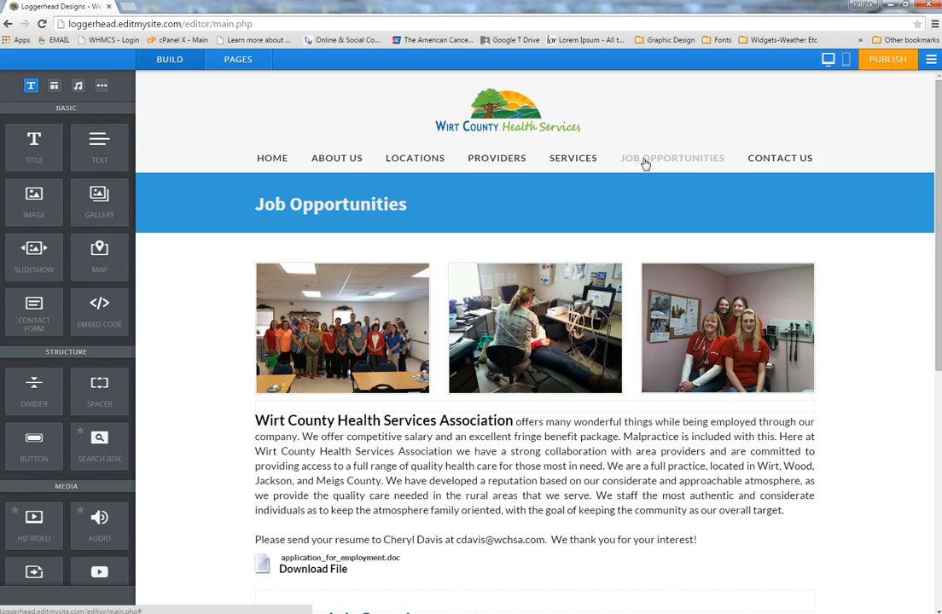
# Step: On the Job Opportunities page, add a File element beside the application_for_employment.doc download
pyautogui.scroll(-3, 646, 164)
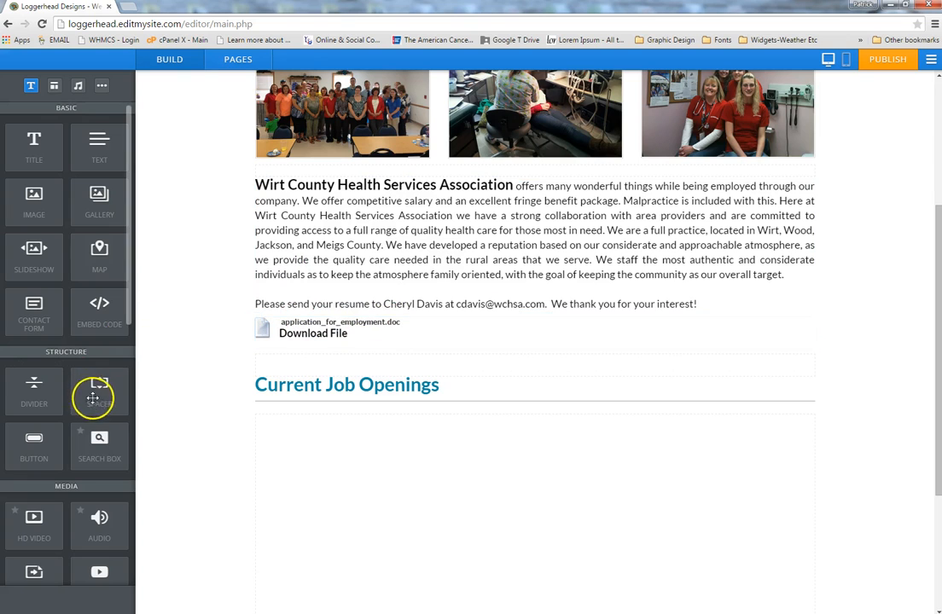
pyautogui.moveTo(130, 300); pyautogui.dragTo(123, 362)
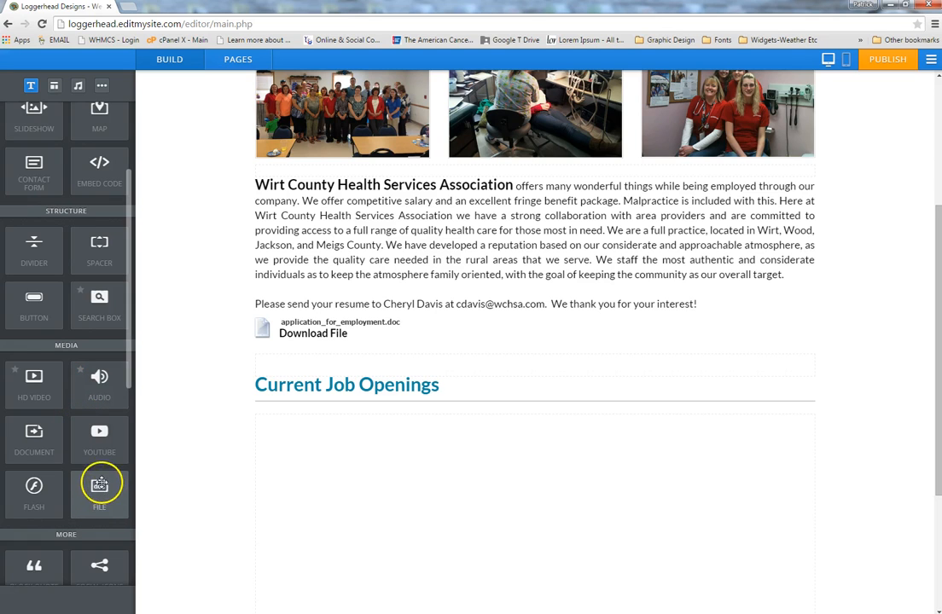
pyautogui.moveTo(99, 498); pyautogui.dragTo(811, 338)
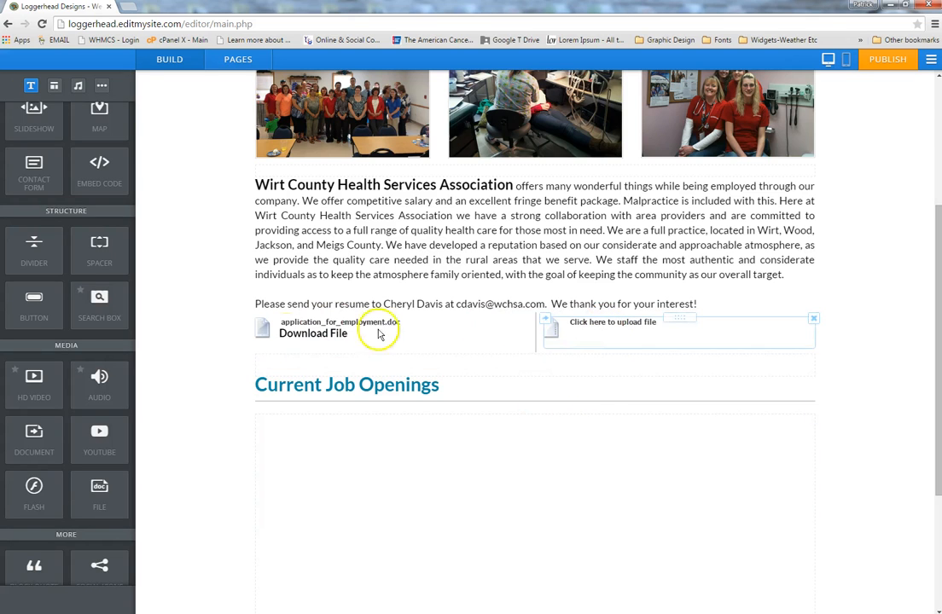
# Step: Look at the upload settings of the new File element beside application_for_employment.doc, and delete the element without uploading a file
pyautogui.click(601, 337)
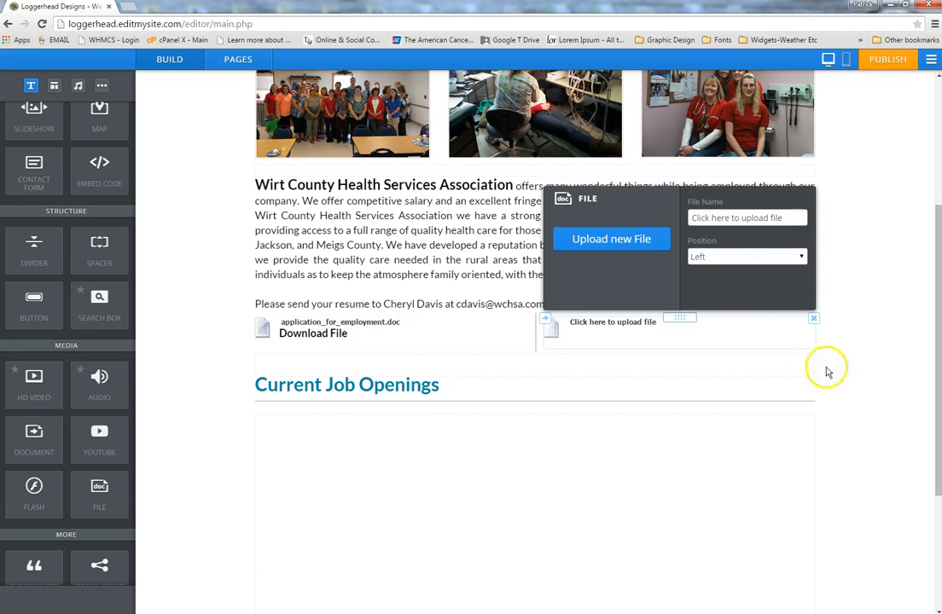
pyautogui.click(860, 391)
pyautogui.click(814, 320)
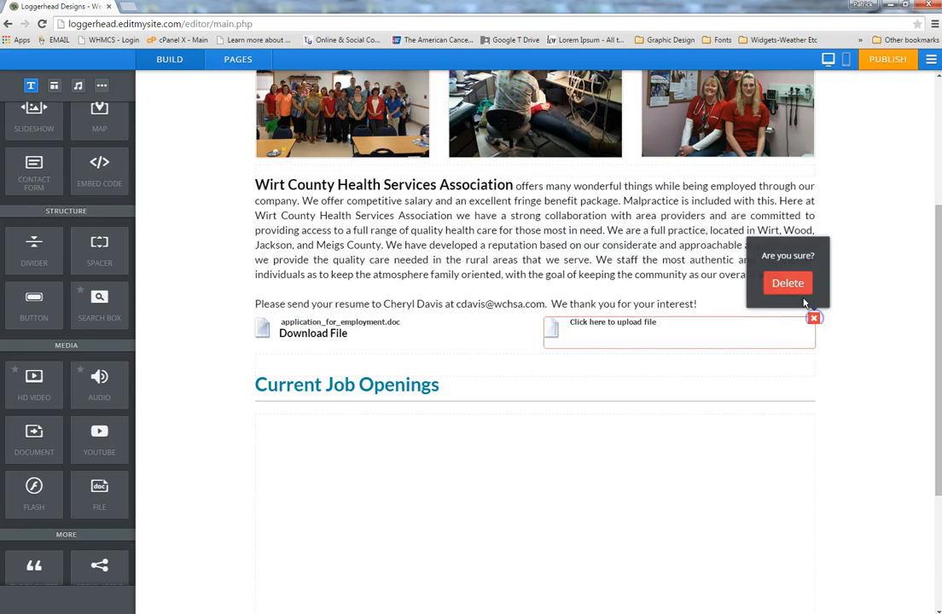
pyautogui.click(787, 282)
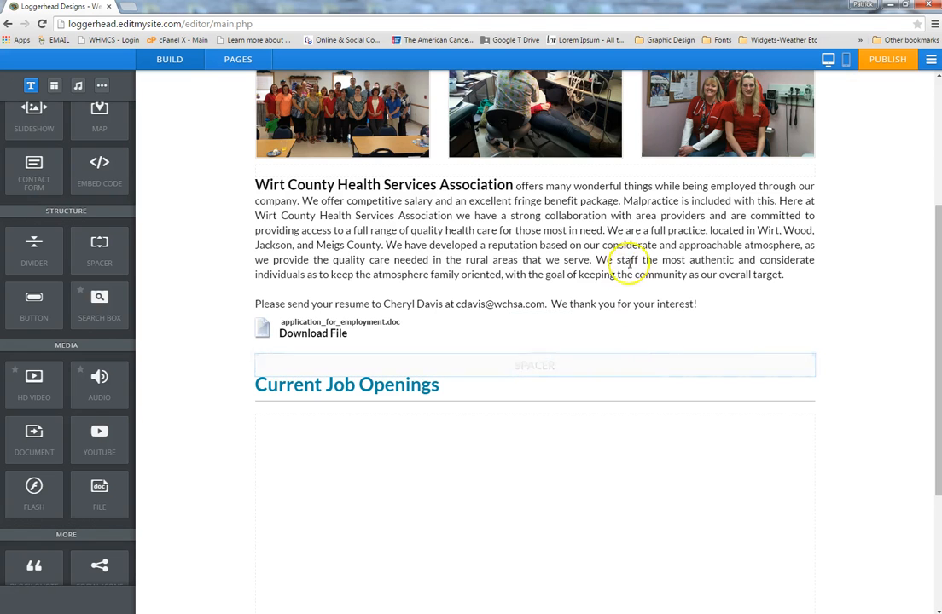
# Step: Go to the Contact Us page and open the Contact By Email form for editing
pyautogui.scroll(3, 627, 320)
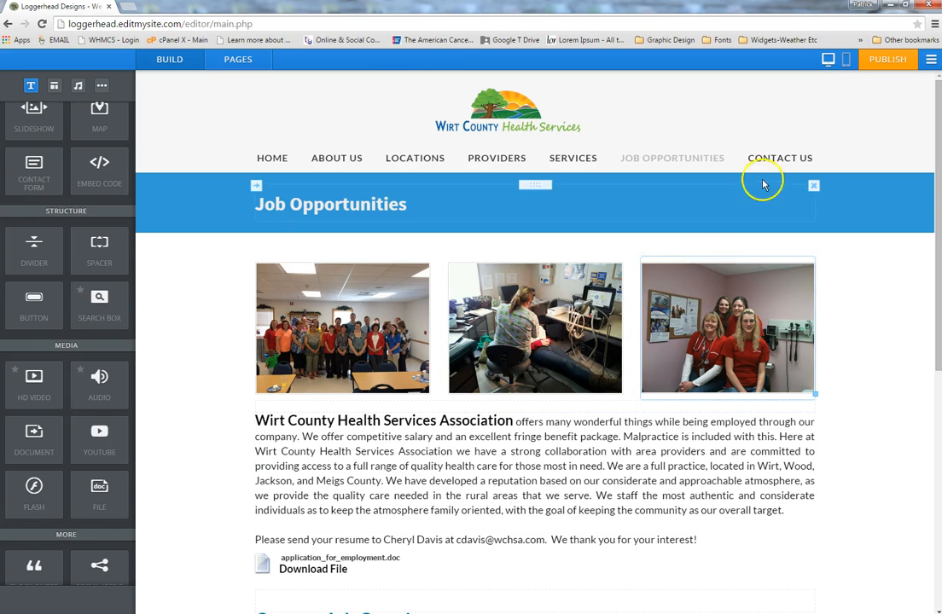
pyautogui.moveTo(765, 166)
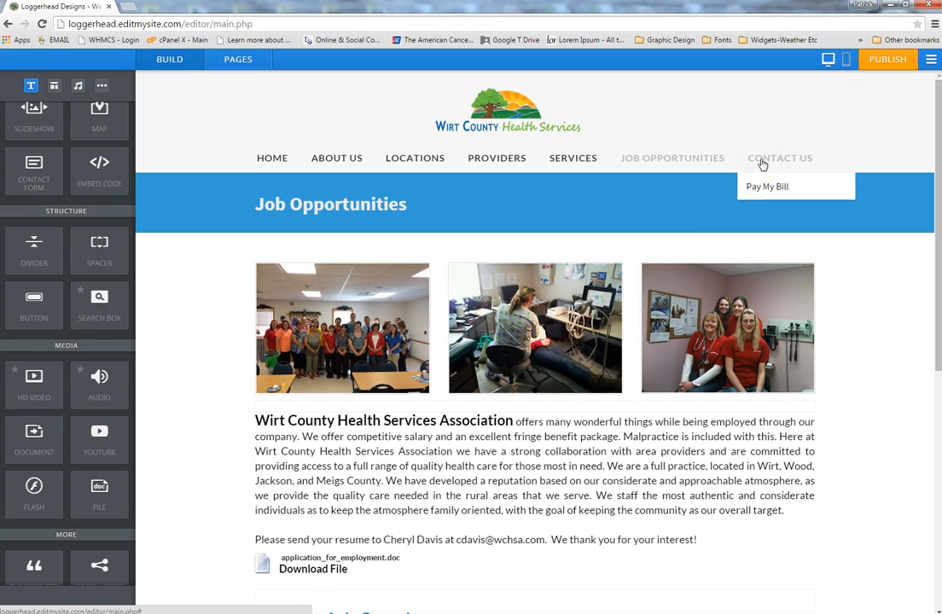
pyautogui.click(760, 163)
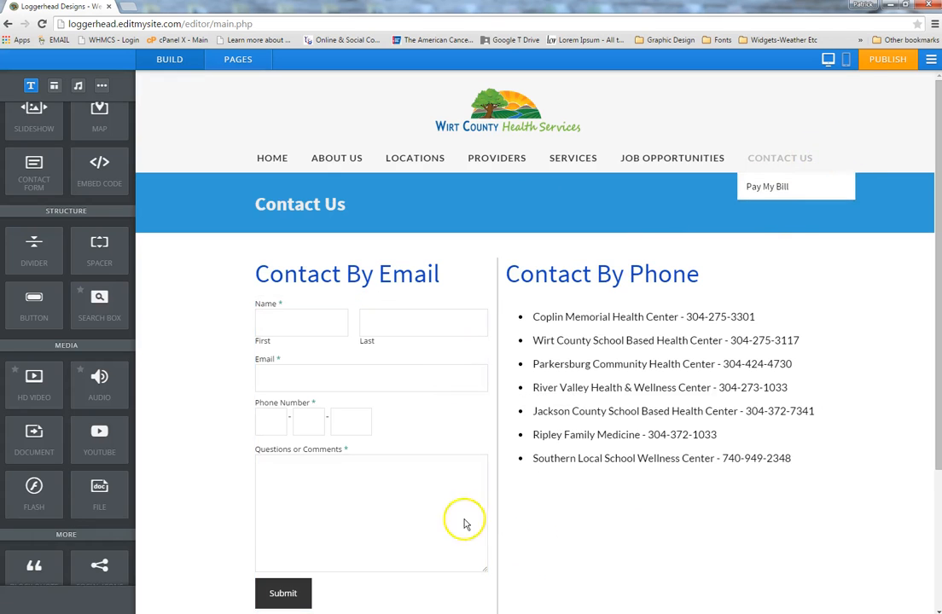
pyautogui.scroll(-3, 426, 515)
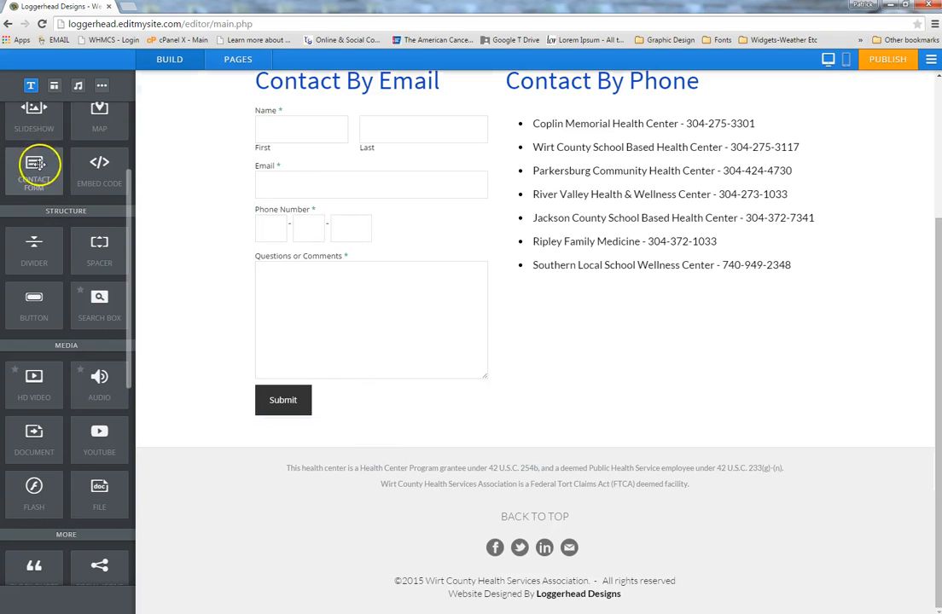
pyautogui.click(416, 229)
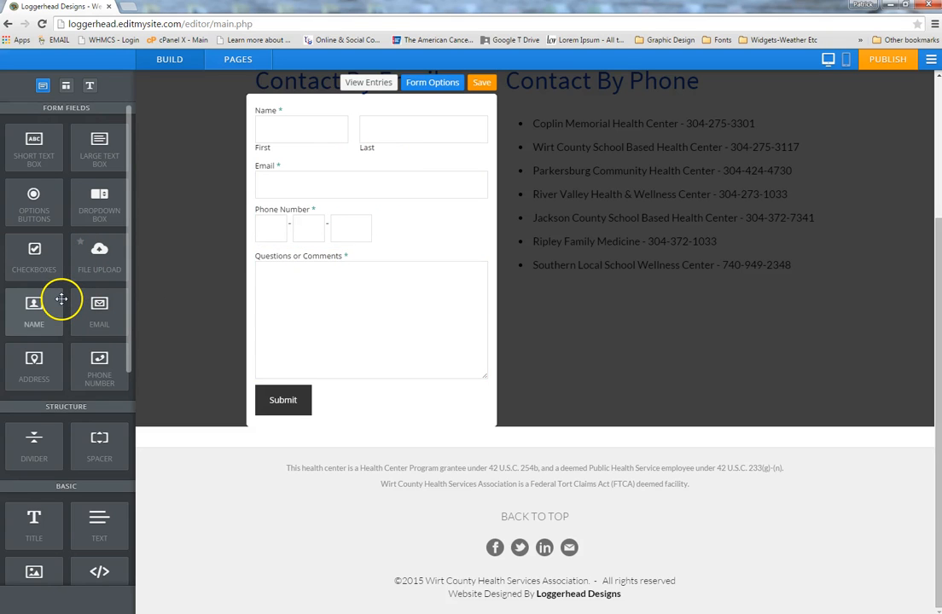
# Step: Add an Address field between Phone Number and Questions or Comments, and make it not required
pyautogui.click(31, 370)
pyautogui.moveTo(31, 371); pyautogui.dragTo(321, 253)
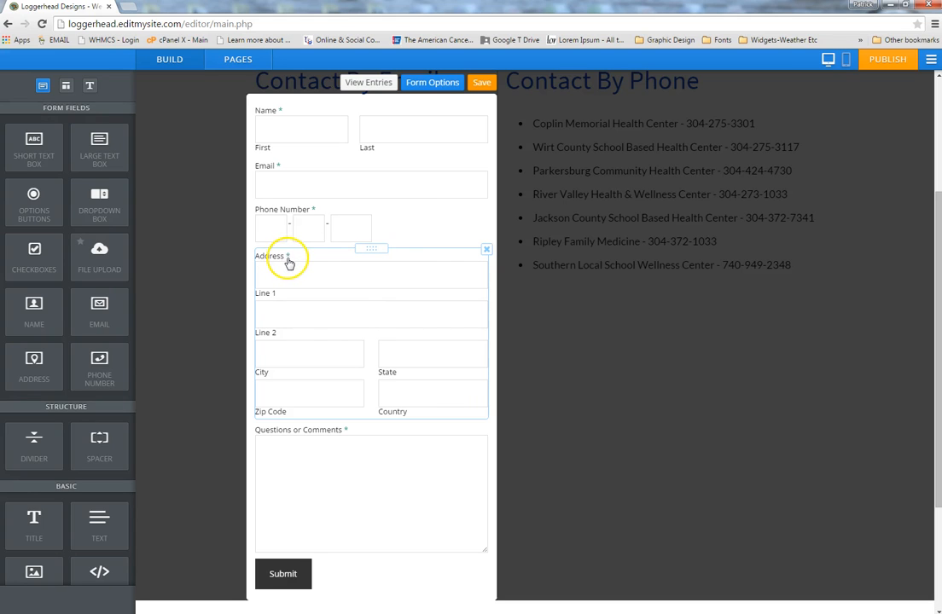
pyautogui.click(418, 260)
pyautogui.click(486, 138)
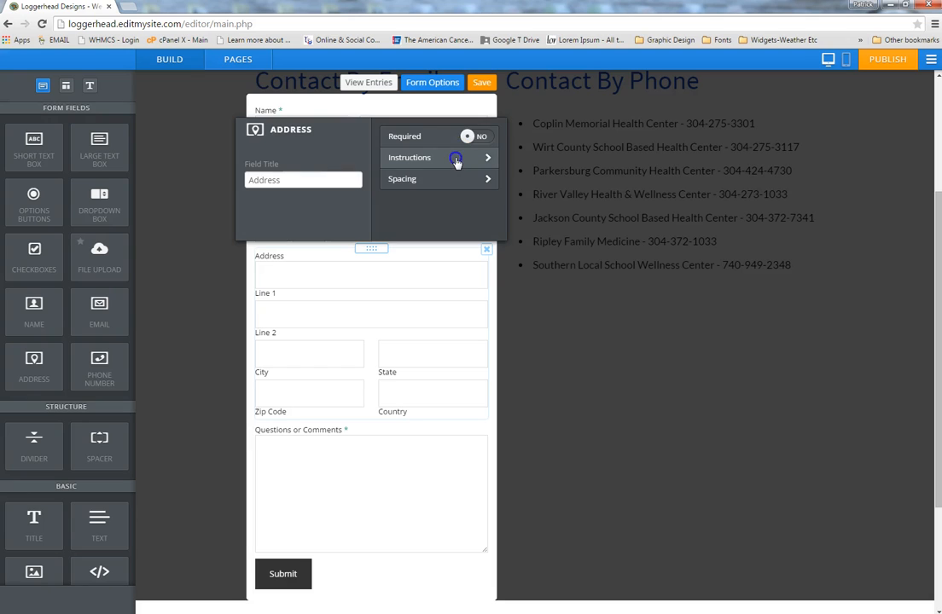
# Step: Look at the Address field's Instructions option without entering text, and delete the field from the form
pyautogui.click(457, 161)
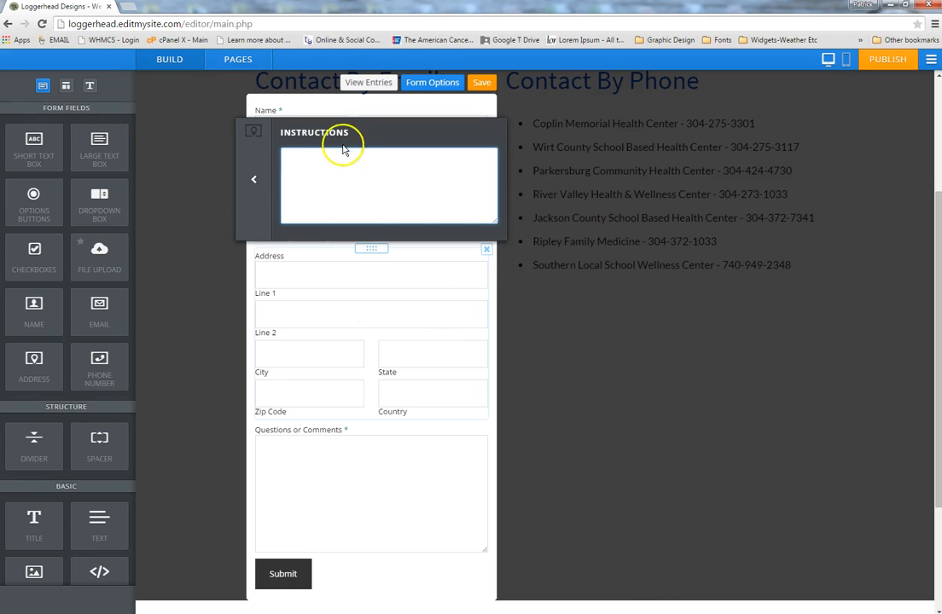
pyautogui.click(275, 231)
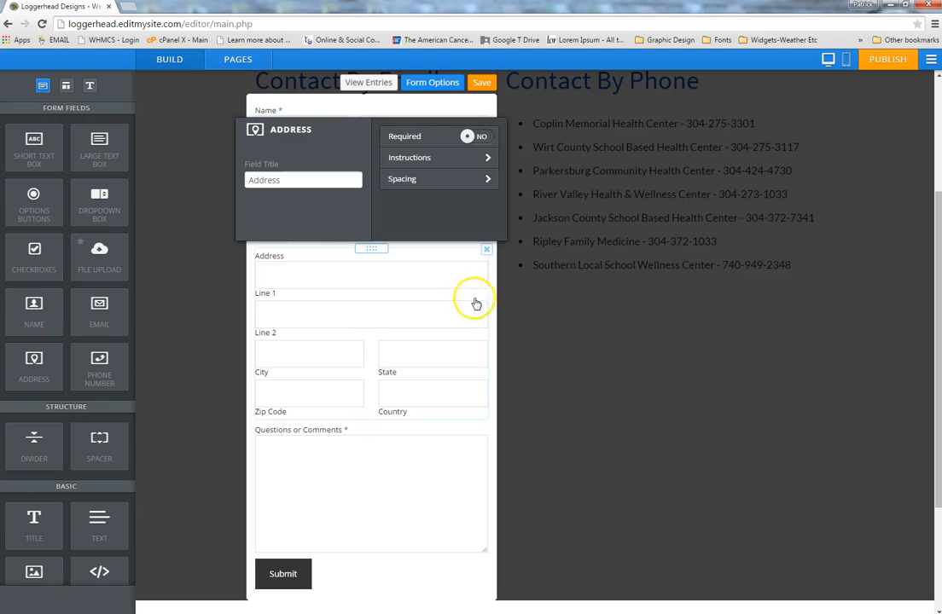
pyautogui.click(191, 349)
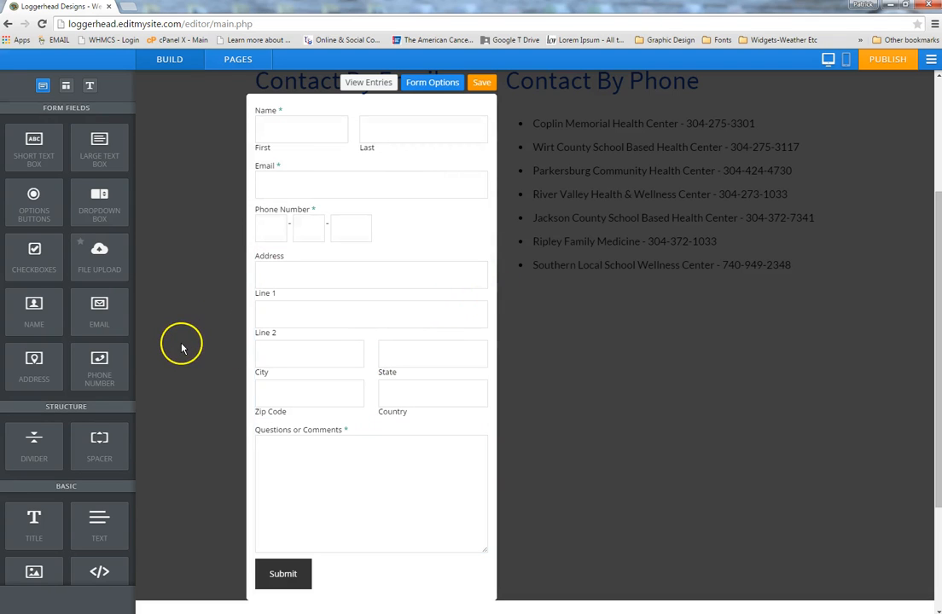
pyautogui.click(486, 249)
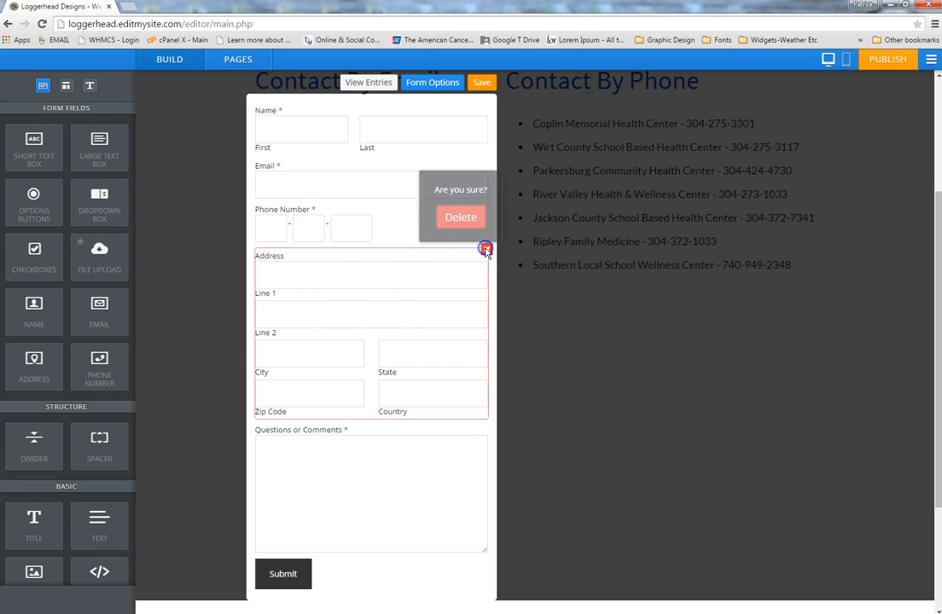
pyautogui.click(469, 222)
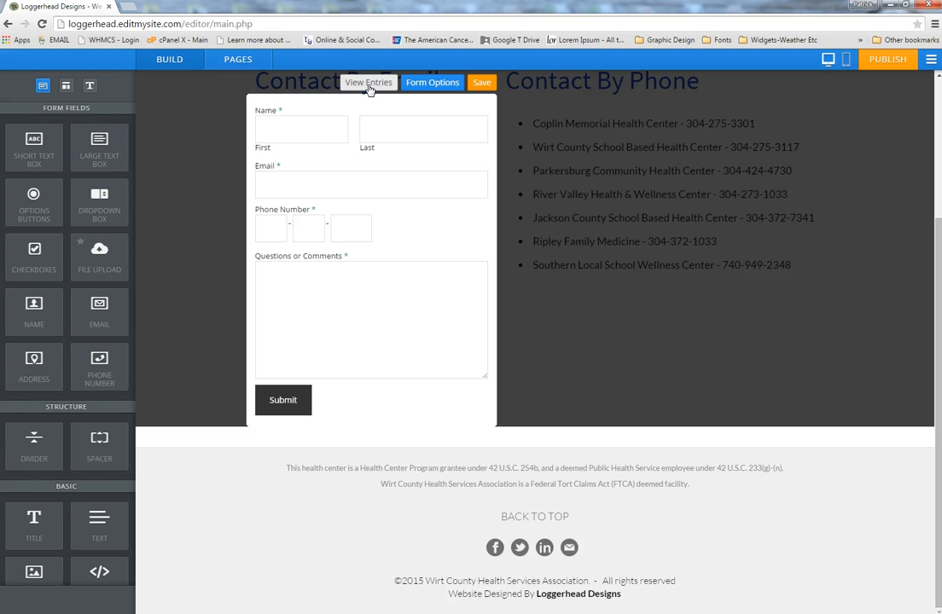
# Step: Examine the contact form's submission e-mail and confirmation text options, and save the form without changes
pyautogui.click(437, 83)
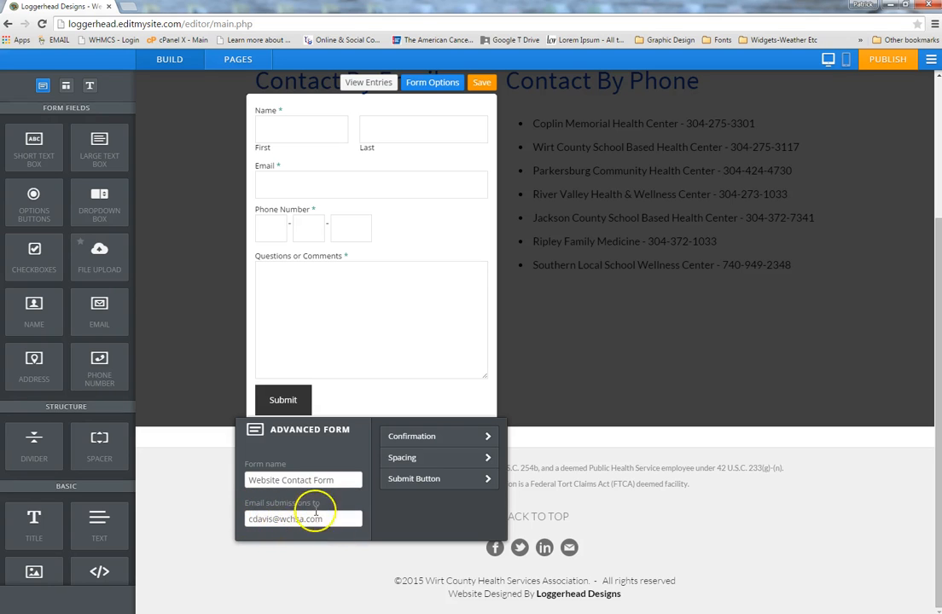
pyautogui.click(437, 440)
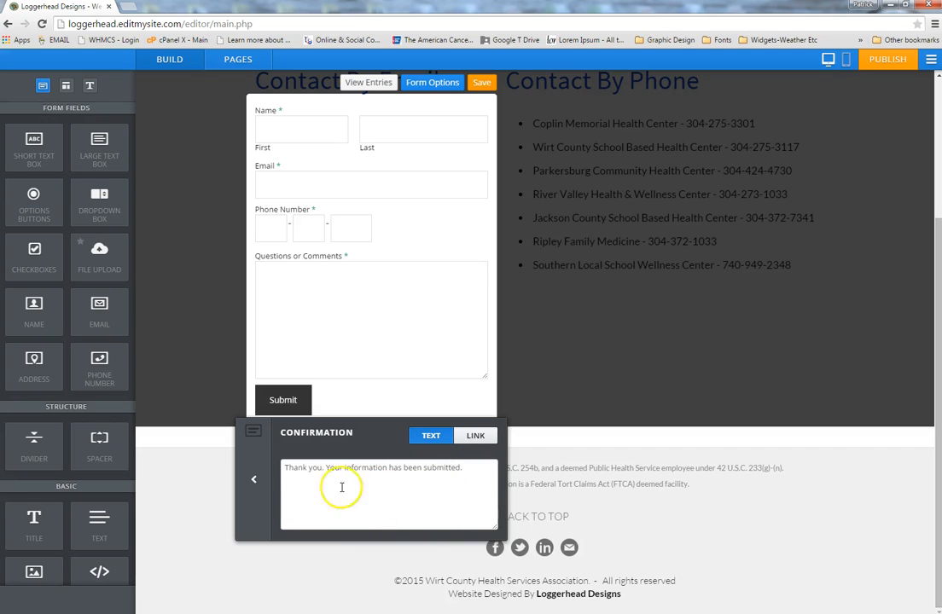
pyautogui.click(484, 84)
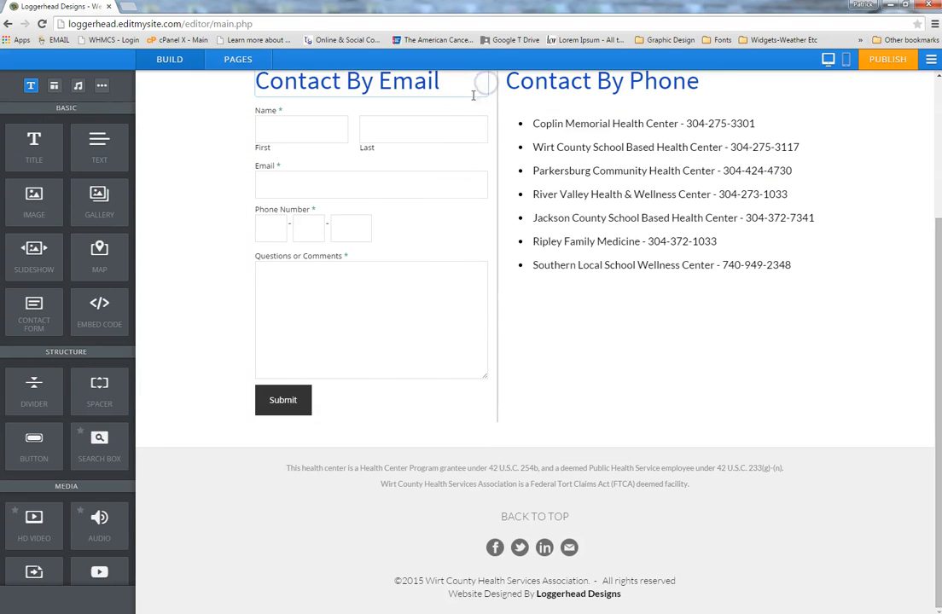
# Step: Return to the Home page and publish the website
pyautogui.scroll(3, 772, 335)
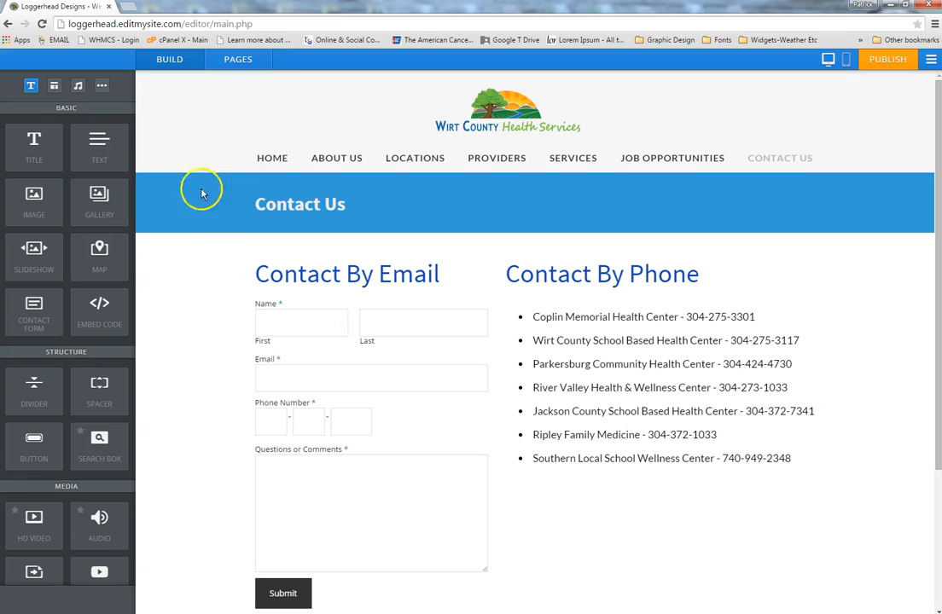
pyautogui.click(274, 159)
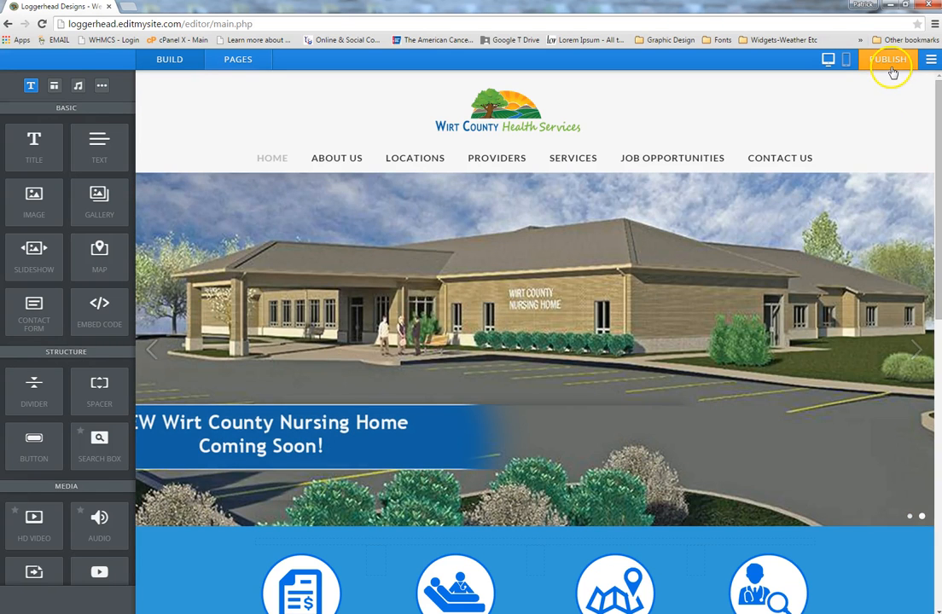
pyautogui.click(891, 61)
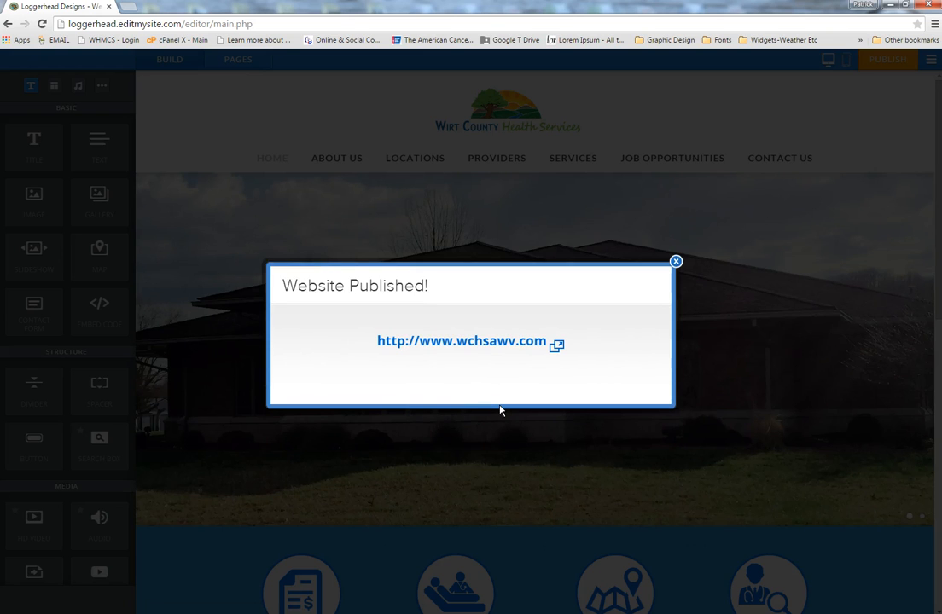
pyautogui.click(502, 342)
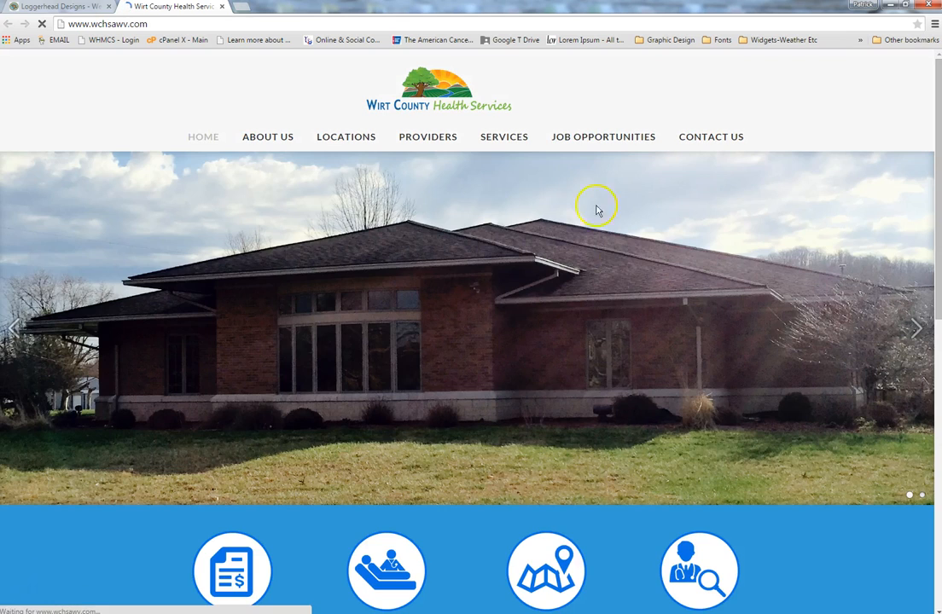
pyautogui.click(347, 141)
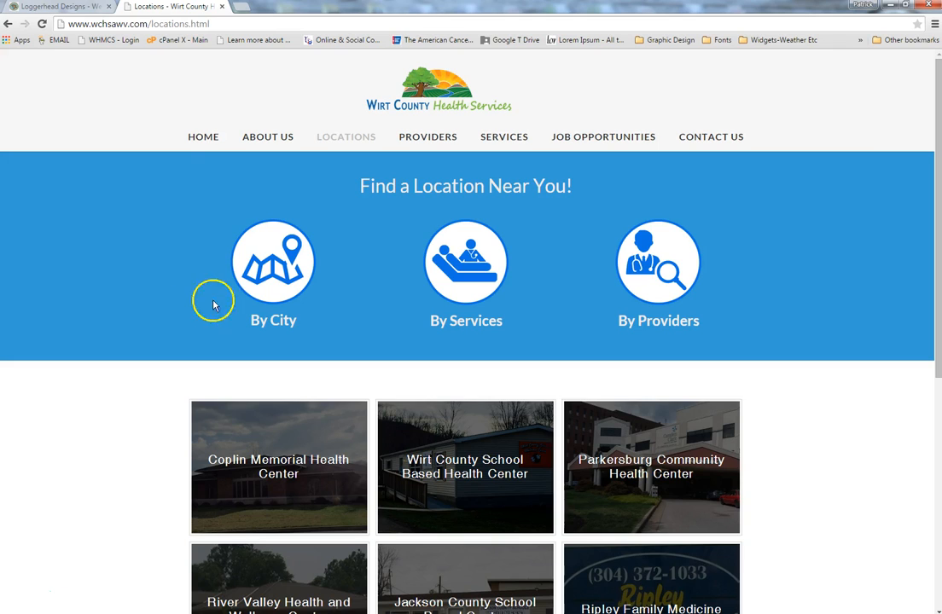
pyautogui.click(59, 6)
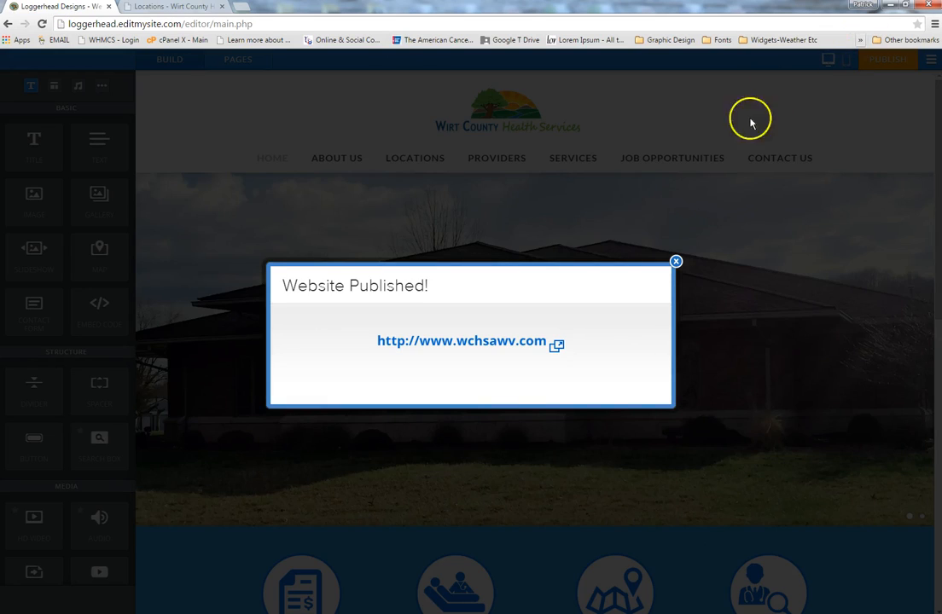
# Step: Dismiss the publishing notice and exit the editor
pyautogui.click(676, 261)
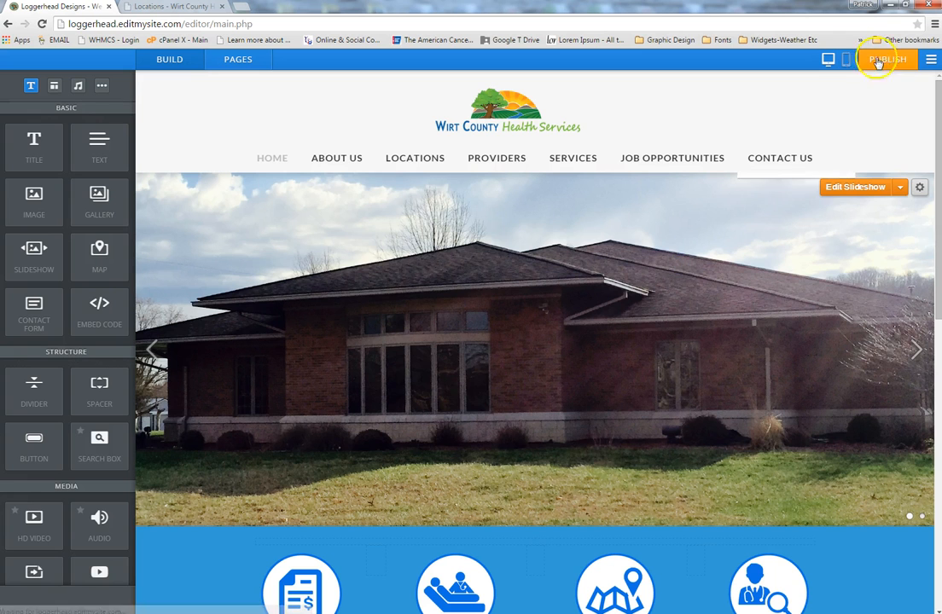
pyautogui.click(931, 60)
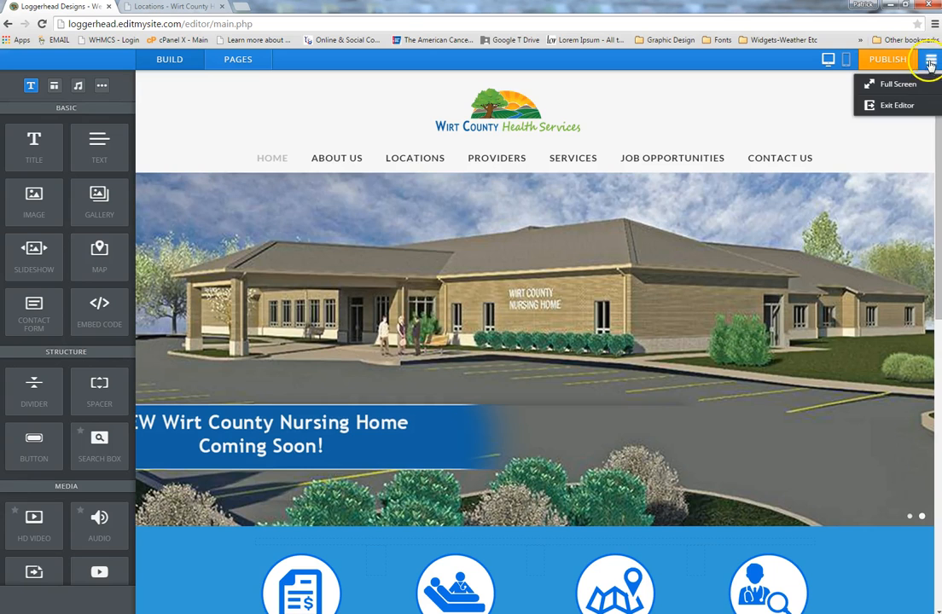
pyautogui.click(897, 105)
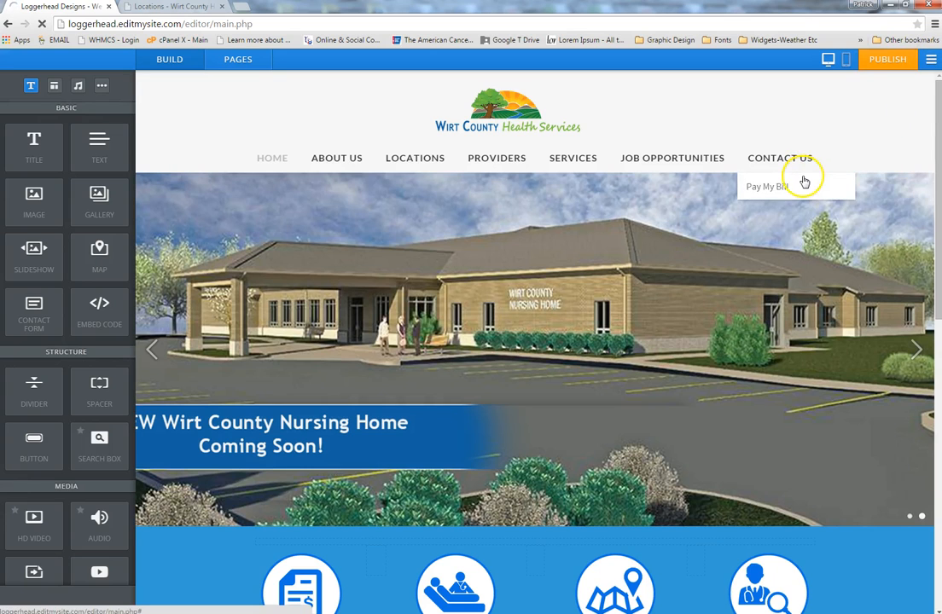